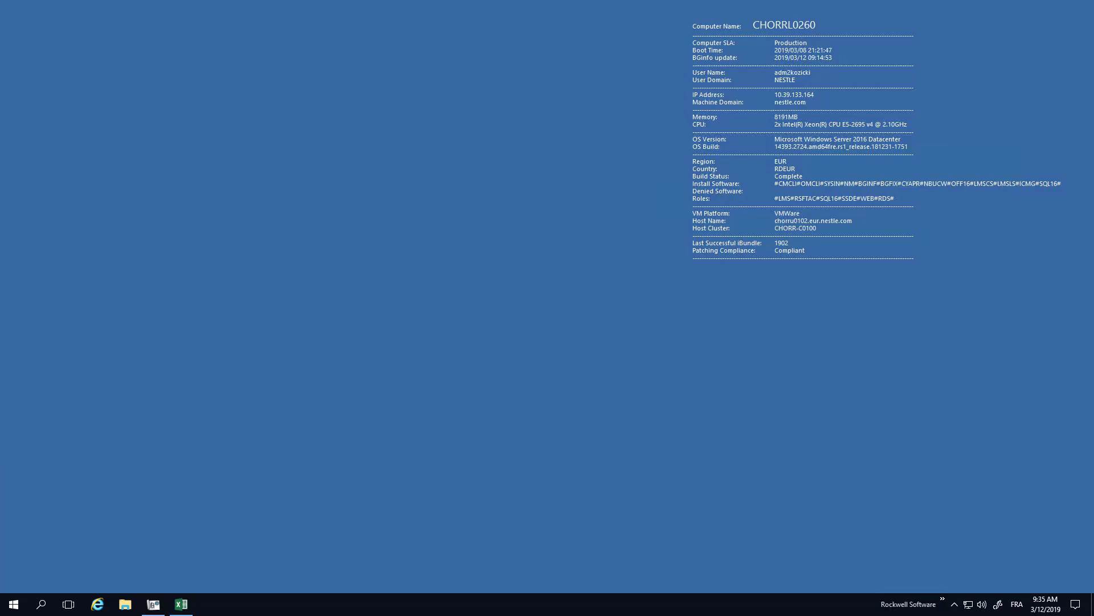
- Bring up the Excel element list beside Application Code Manager and highlight the TIT2202 and FIC2105 instrument rows in yellow
left_click(181, 604)
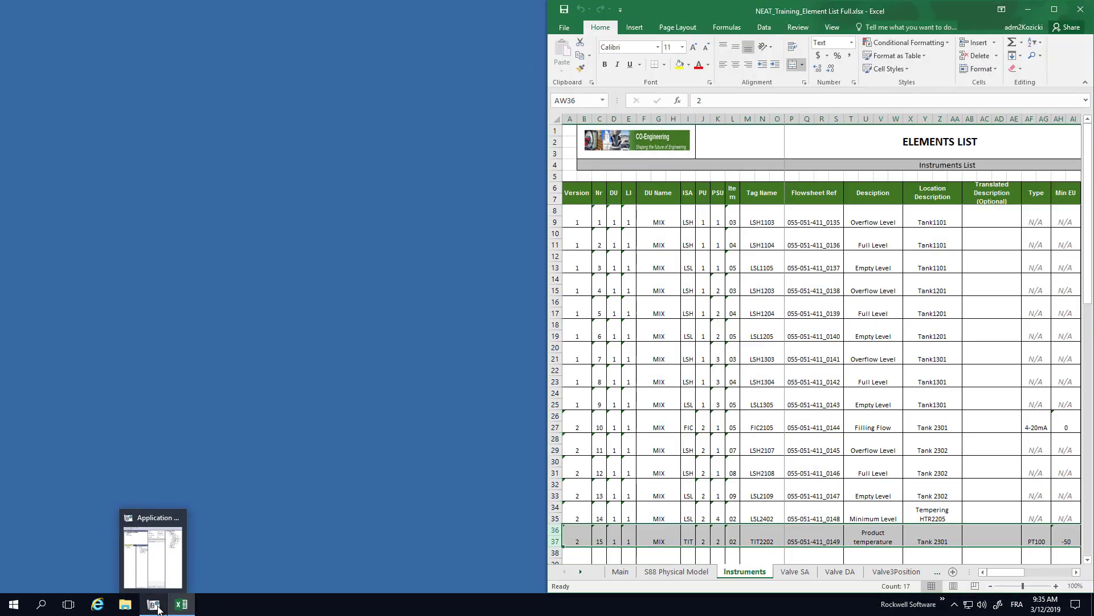
left_click(158, 608)
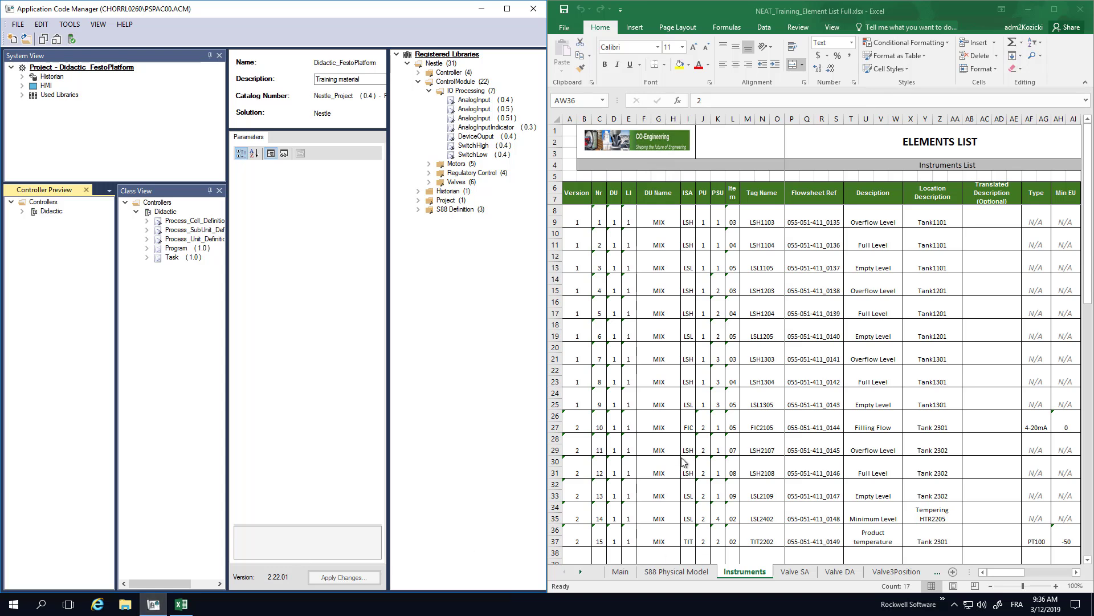
left_click(554, 530)
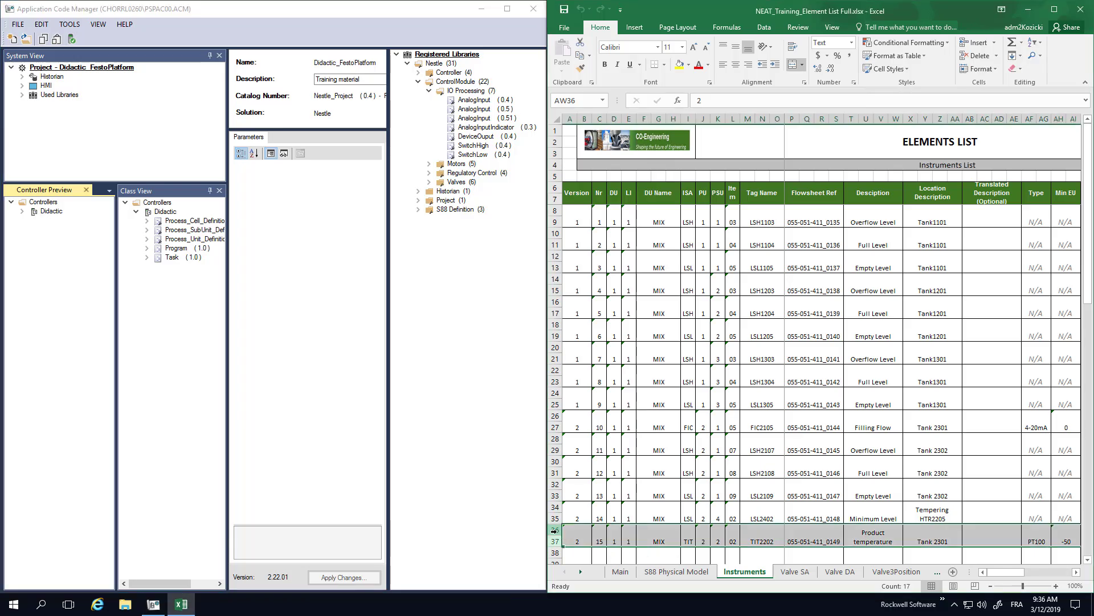
left_click(679, 64)
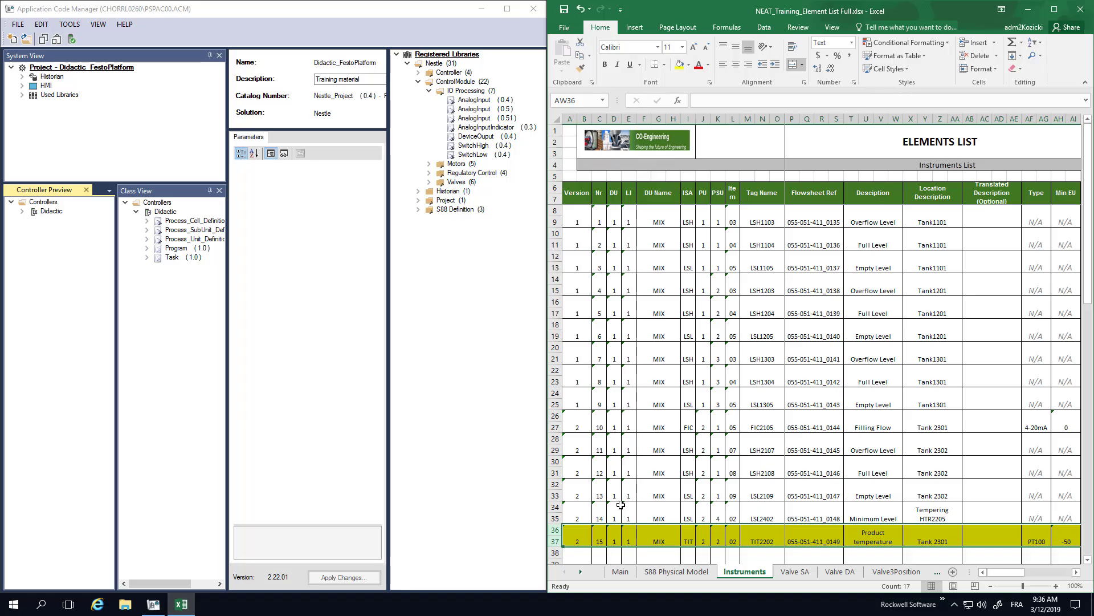
left_click_drag(554, 416, 553, 424)
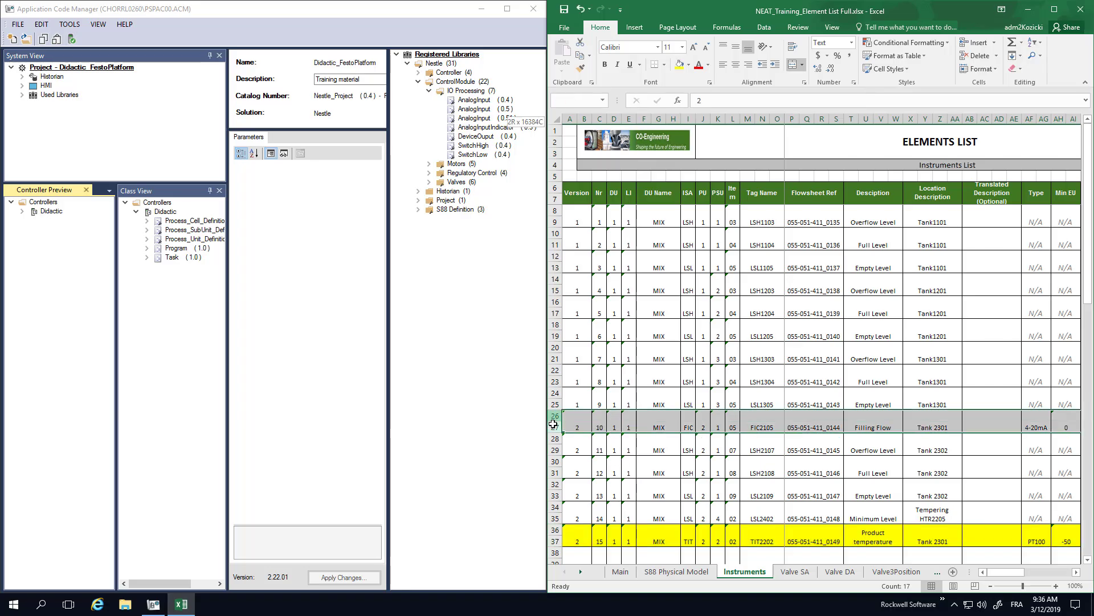
left_click(678, 65)
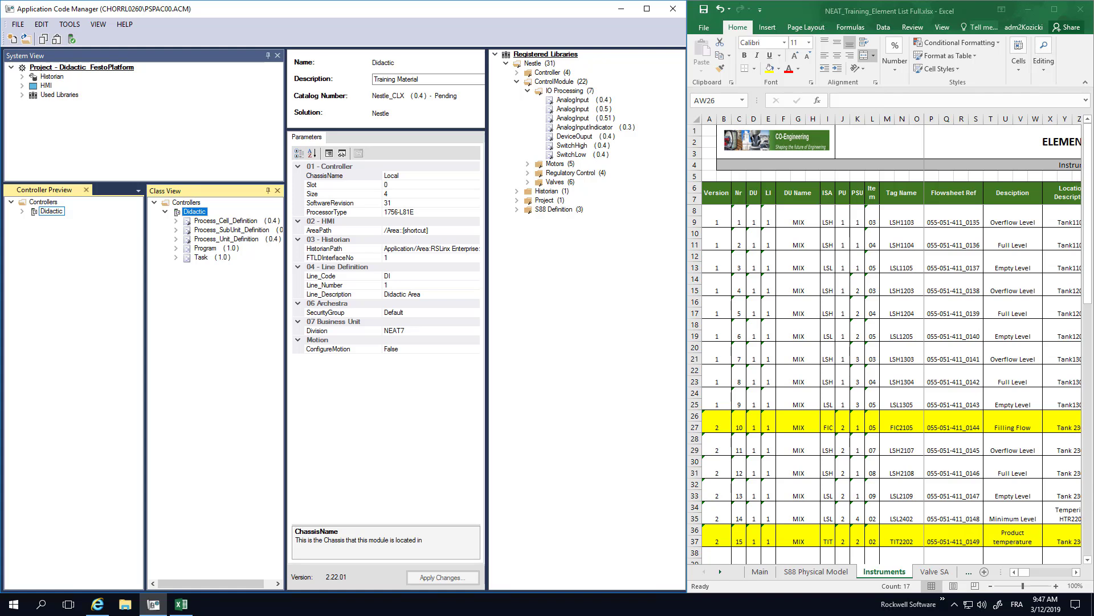
- Add a new object to the Didactic controller based on the AnalogInput (0.51) library from the IO Processing category
right_click(185, 217)
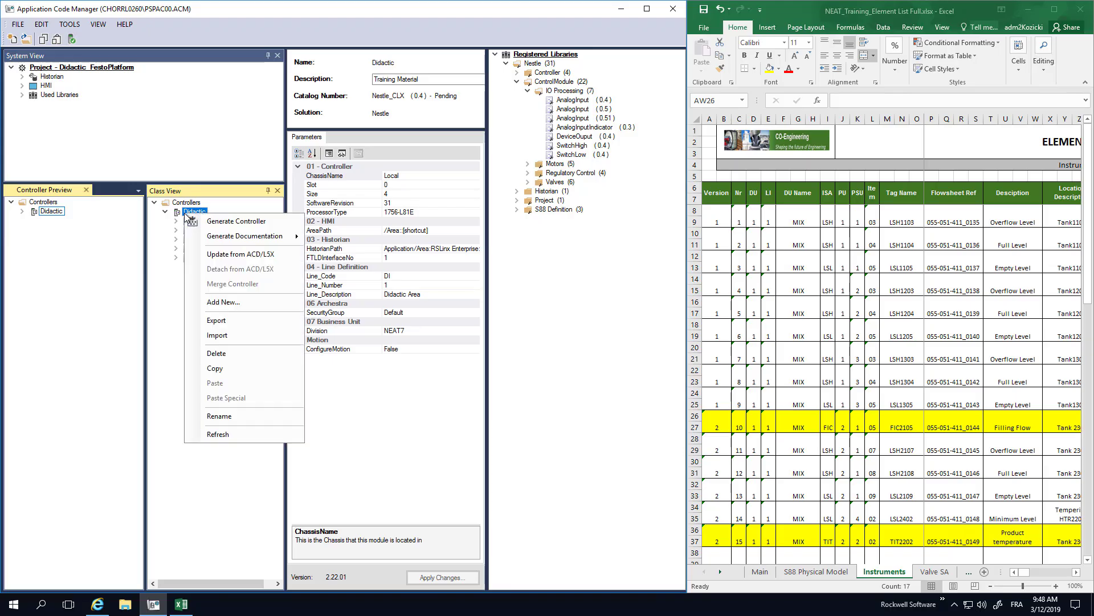
left_click(246, 302)
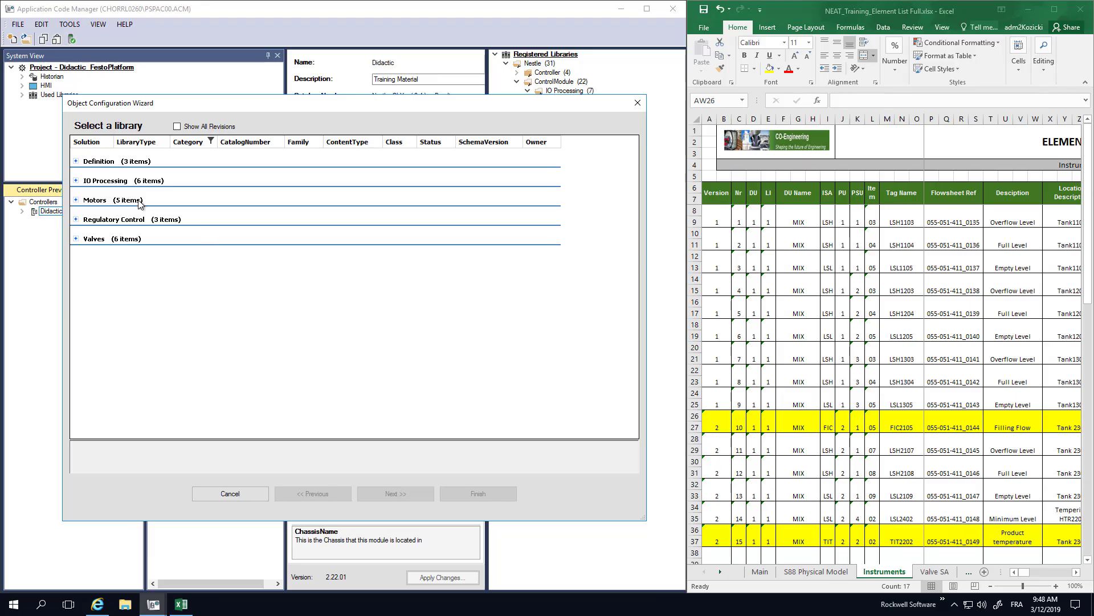
left_click(76, 180)
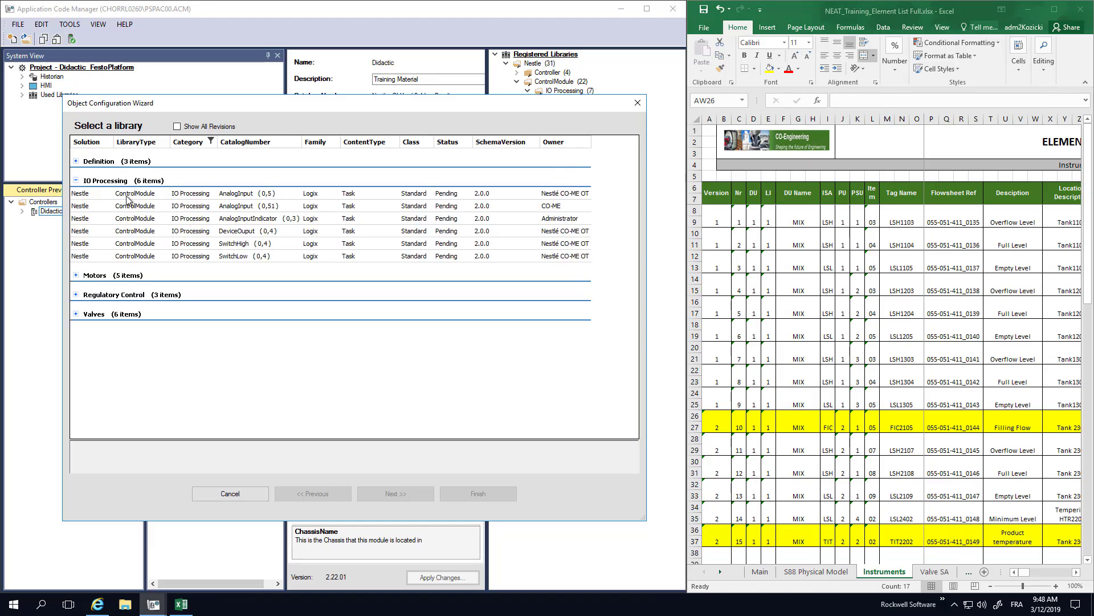
left_click(227, 207)
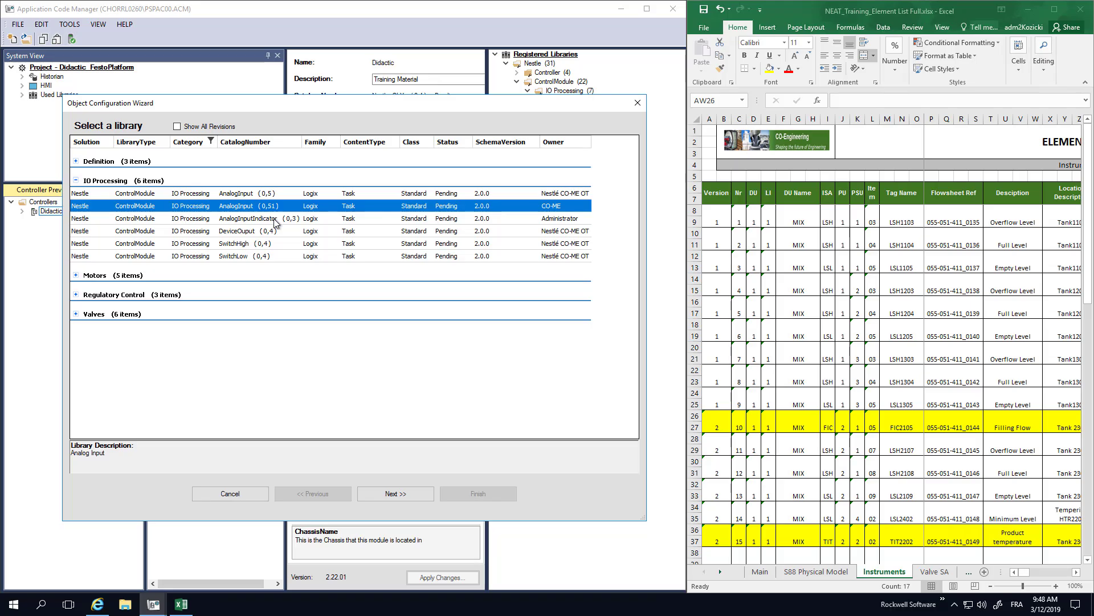
left_click(395, 494)
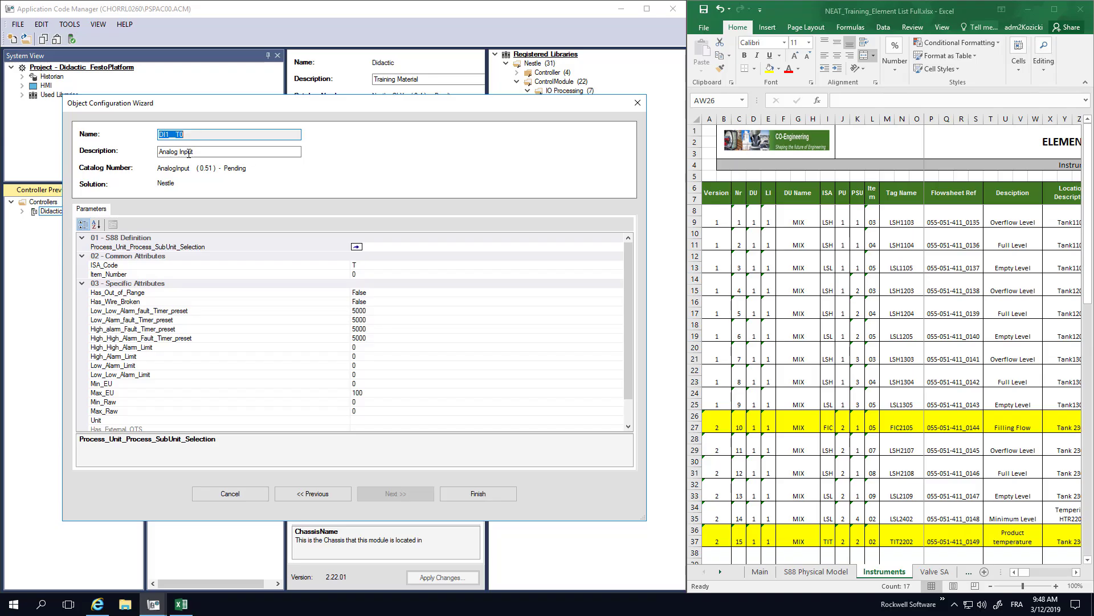
- Set the new analog input's description to "Product Temperature"
left_click_drag(201, 152, 154, 152)
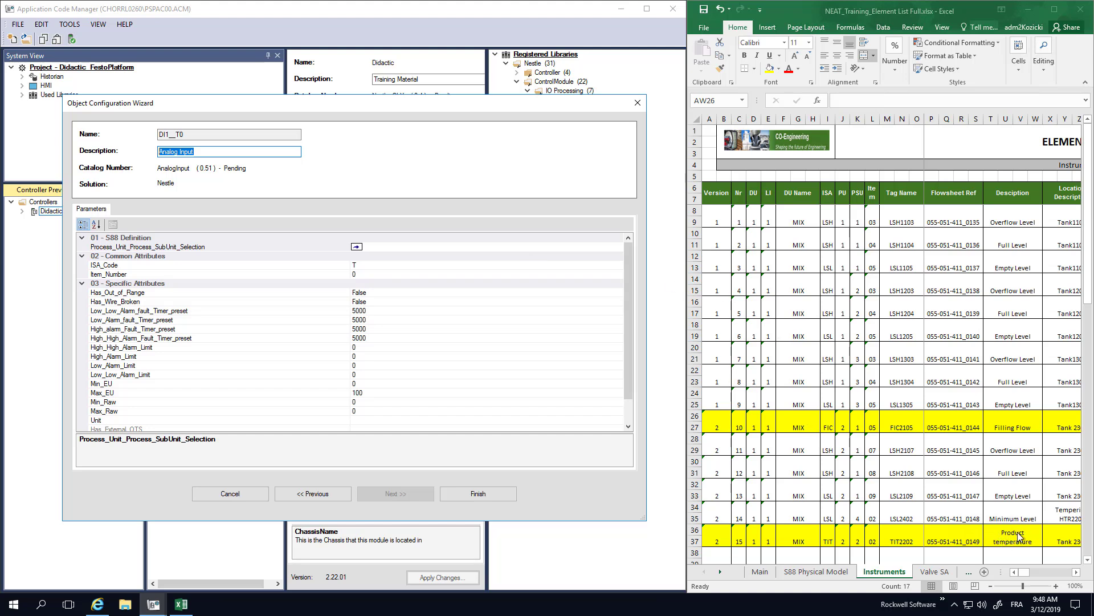
type("Pr")
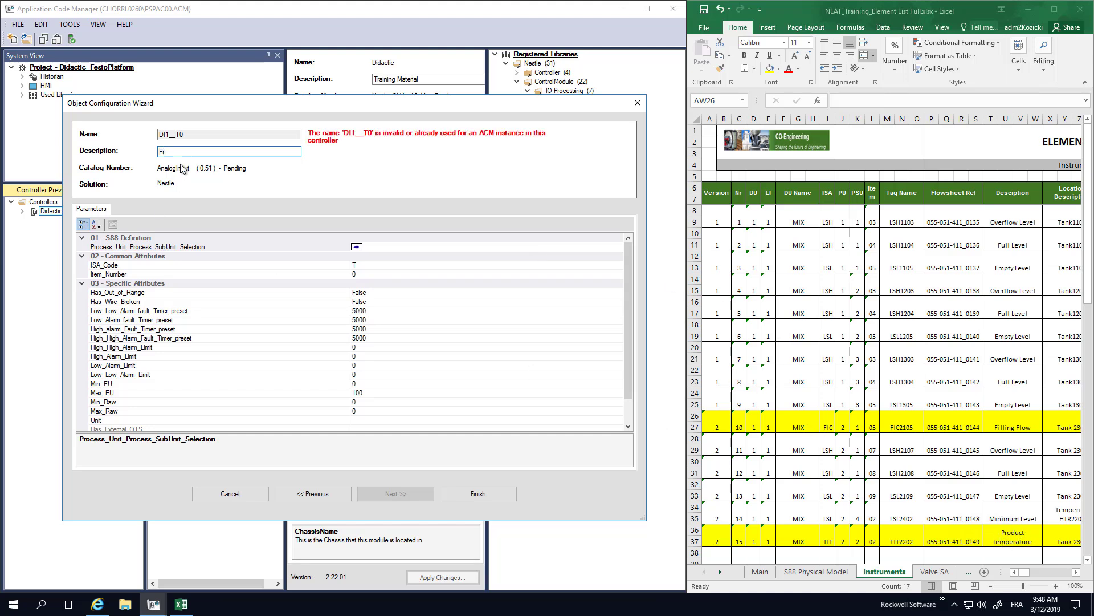
type("oduct Temperature")
- Assign DI1_MI1_BatchMixer2_Tempering2 as the analog input's process unit and sub-unit reference
left_click(400, 245)
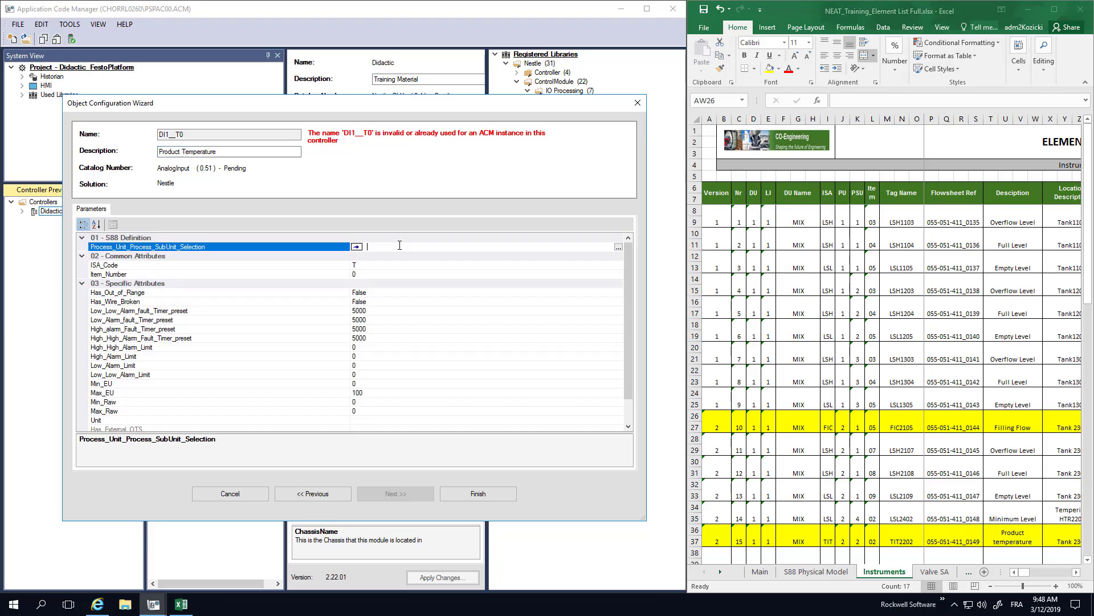
left_click(618, 246)
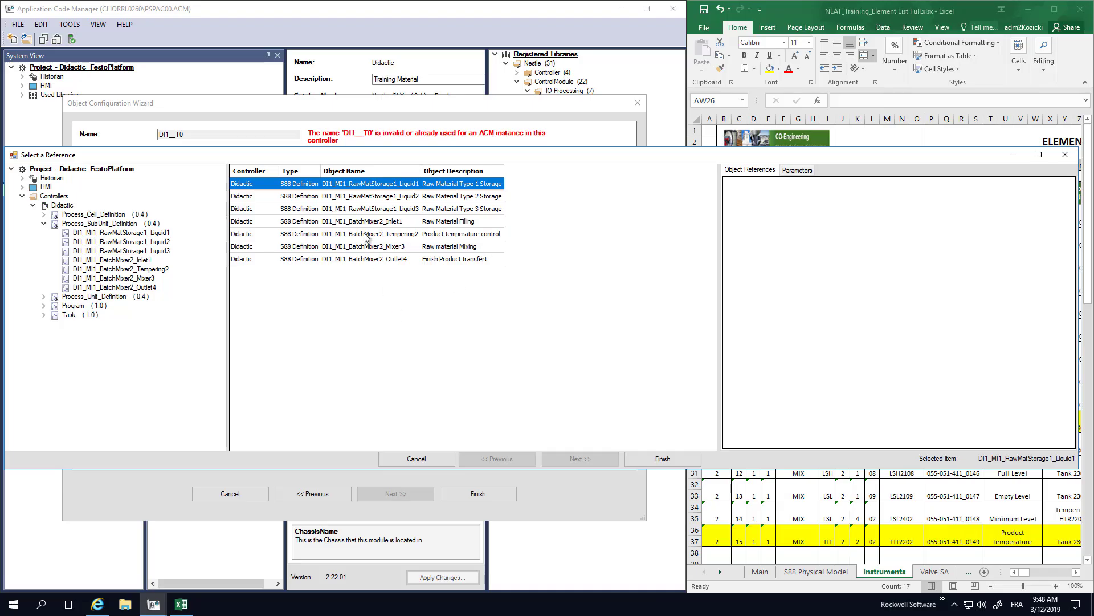
left_click(366, 235)
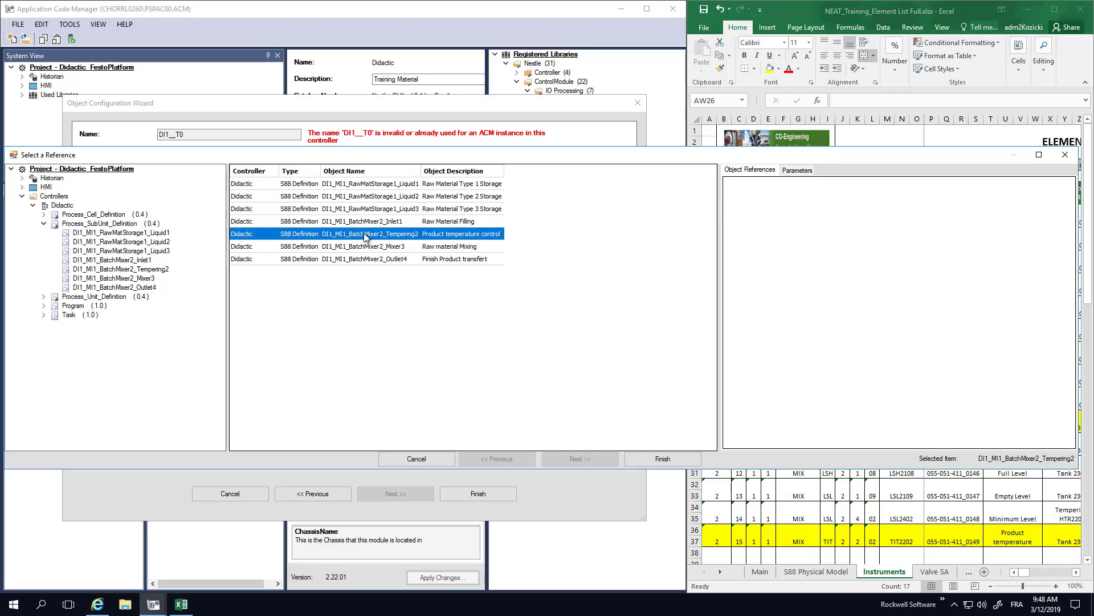
left_click(661, 459)
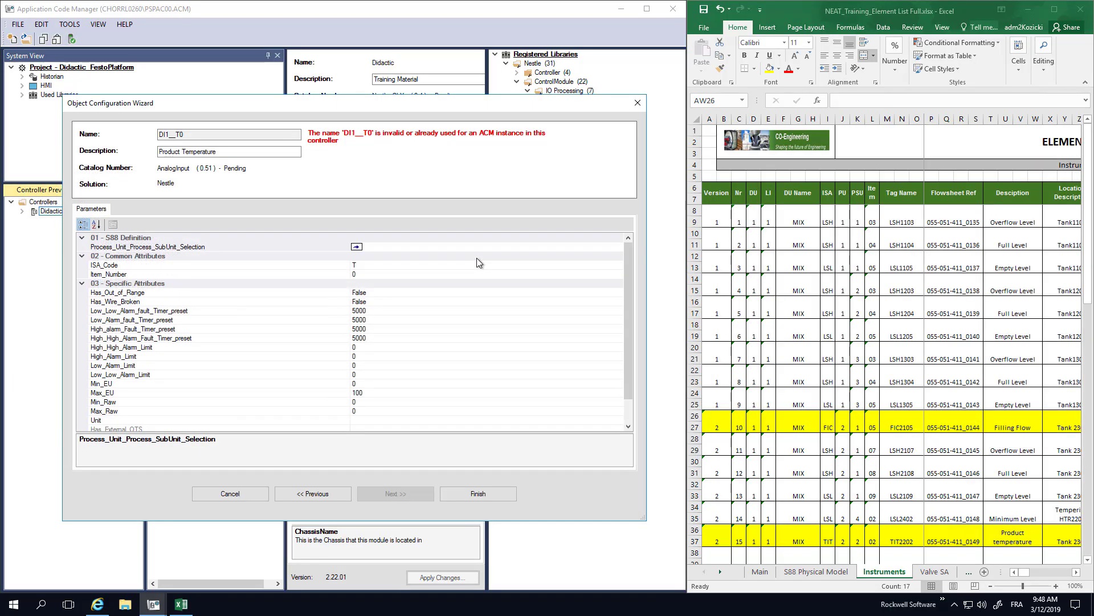
- Set the analog input's Item_Number to 02 and its Has_Wire_Broken attribute to True
left_click(379, 267)
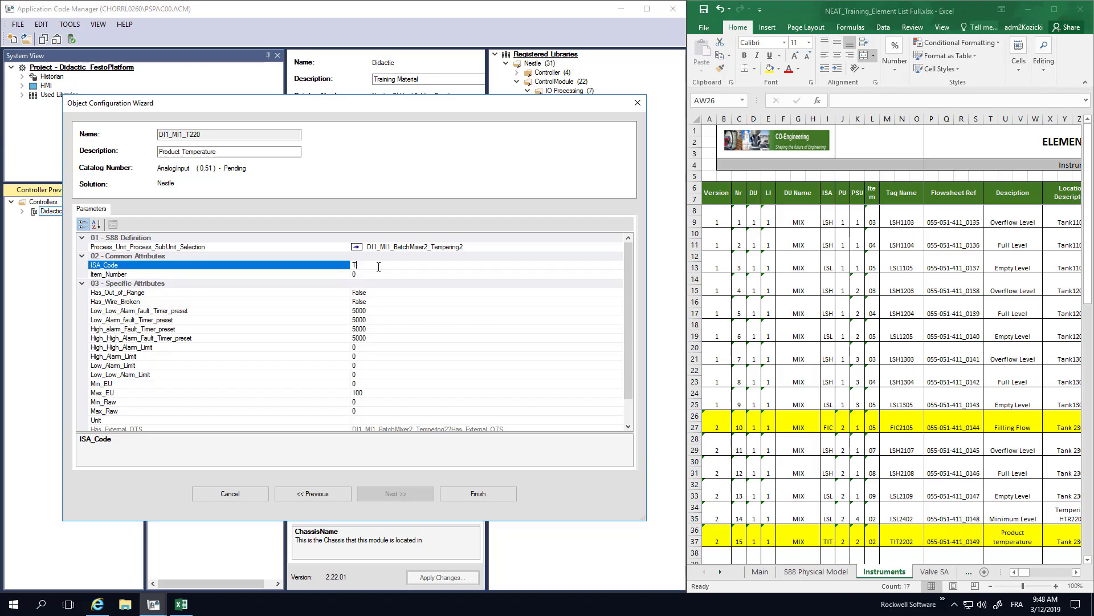
left_click(373, 274)
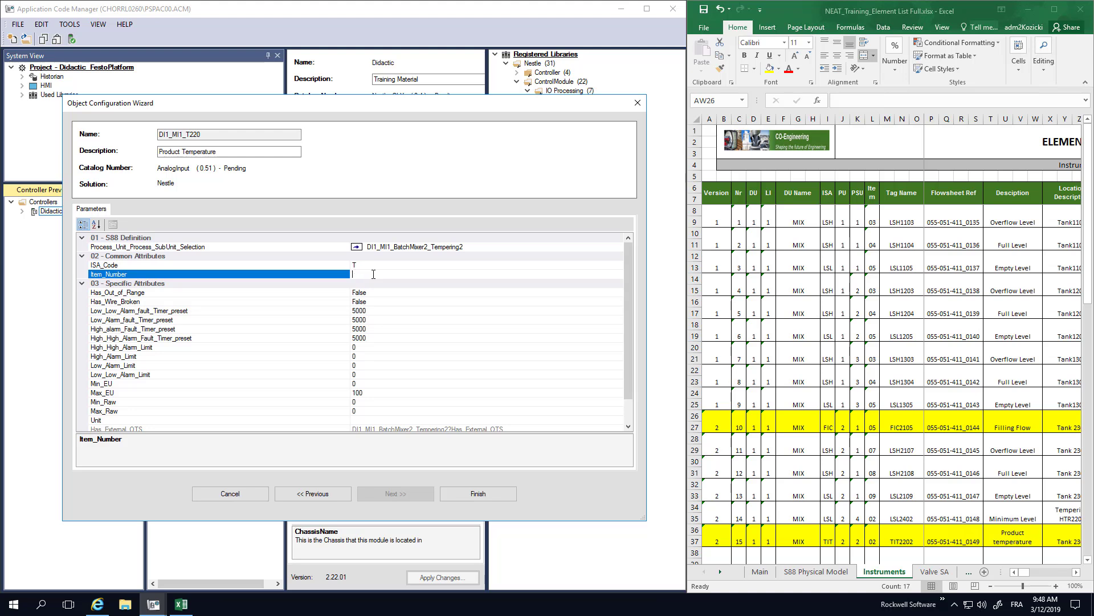
type("02")
left_click(374, 292)
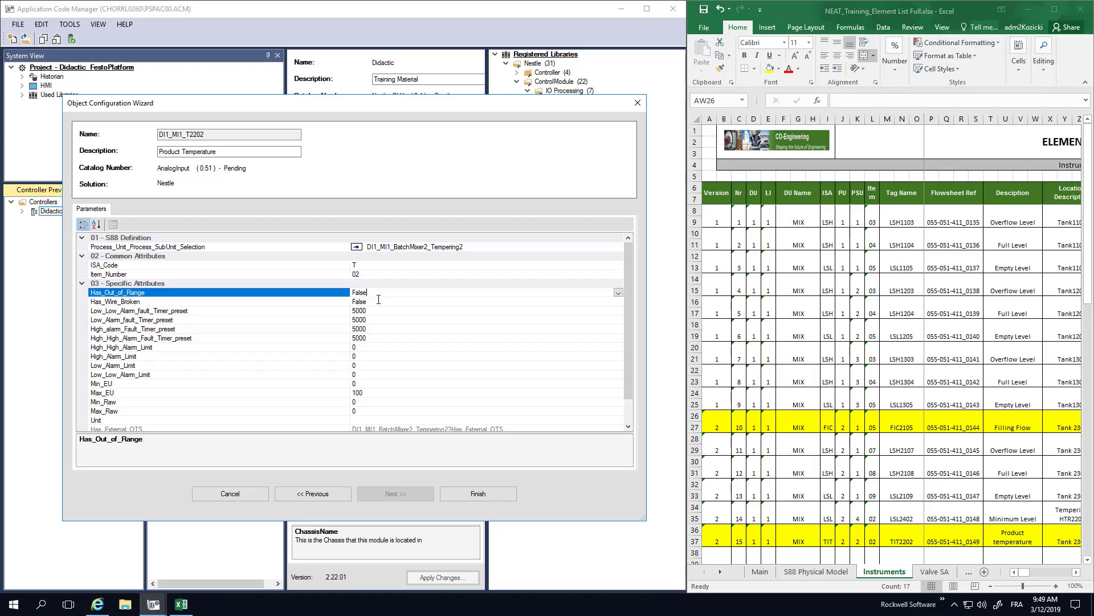
left_click(379, 302)
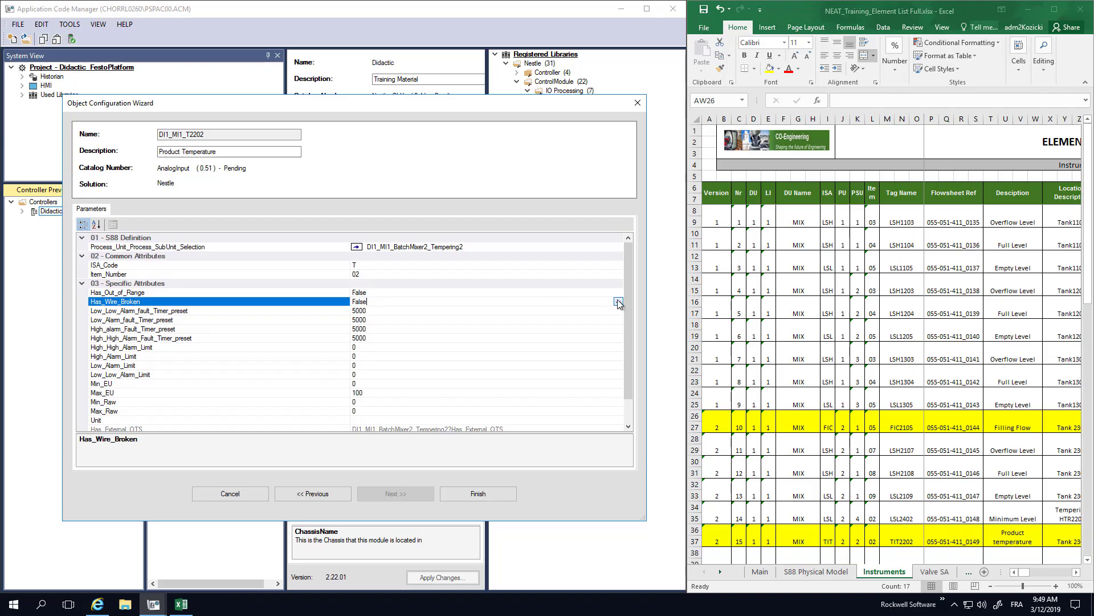
left_click(618, 302)
left_click(358, 311)
left_click(376, 311)
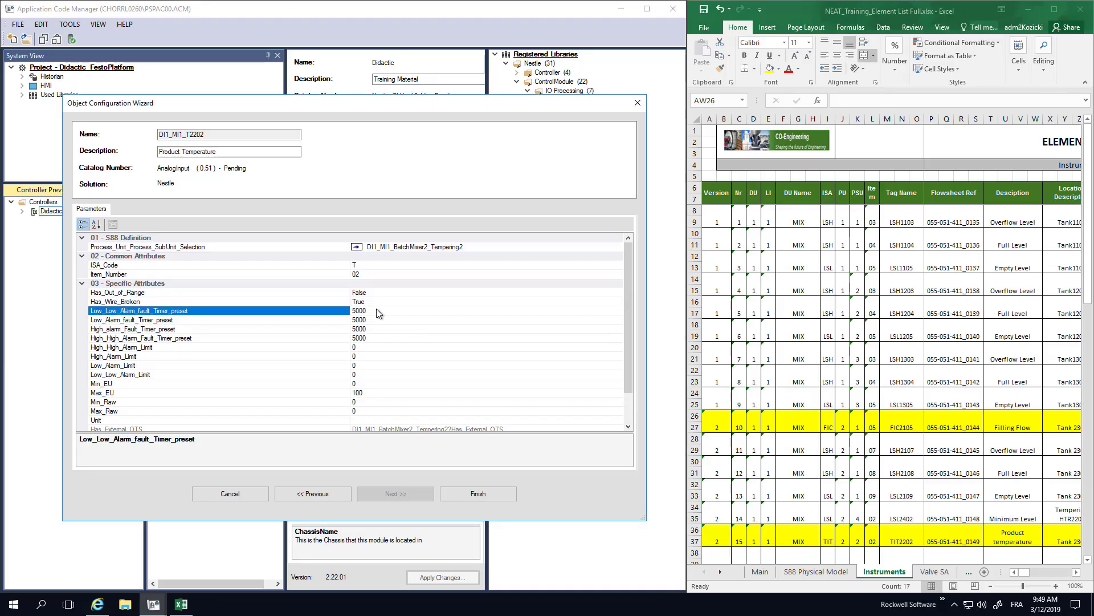
- Set the analog input's engineering range to Min_EU -50 and Max_EU 150
left_click(361, 346)
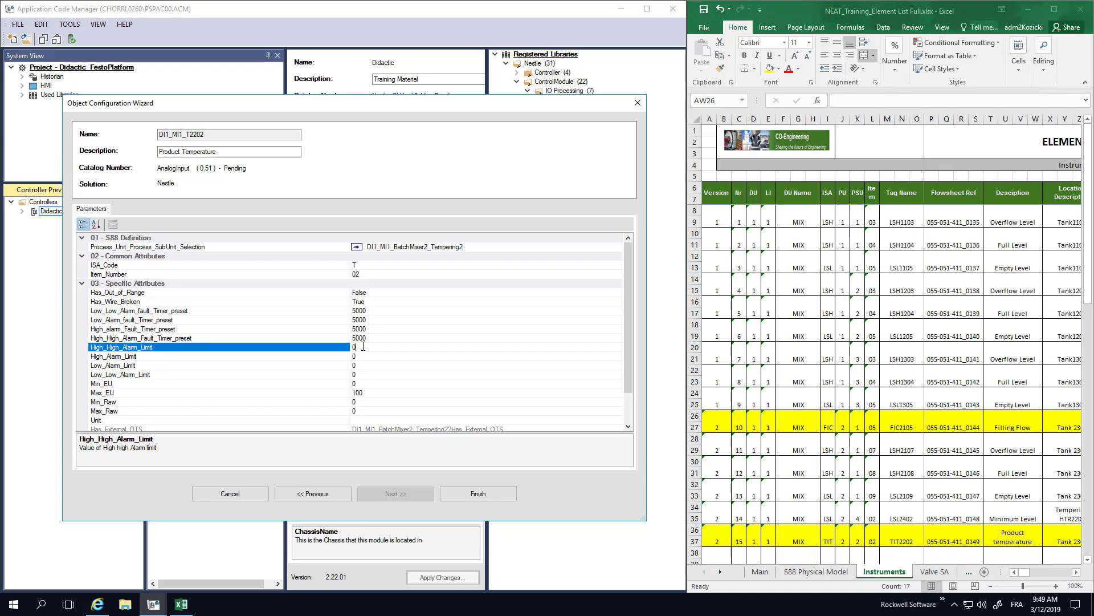
left_click(372, 383)
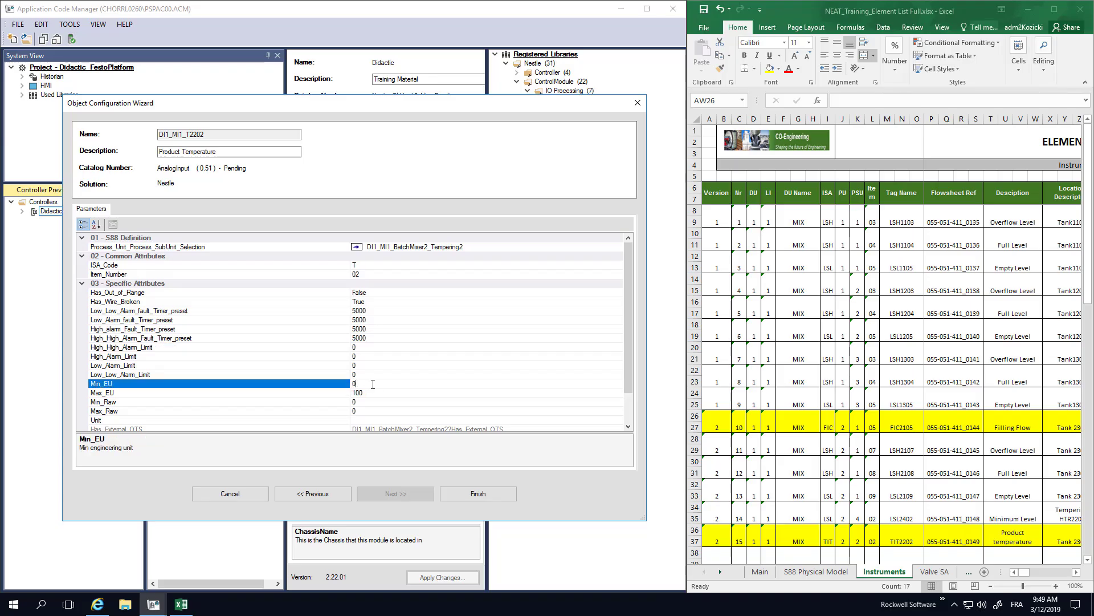
double_click(373, 385)
type("-50")
double_click(364, 394)
type("1")
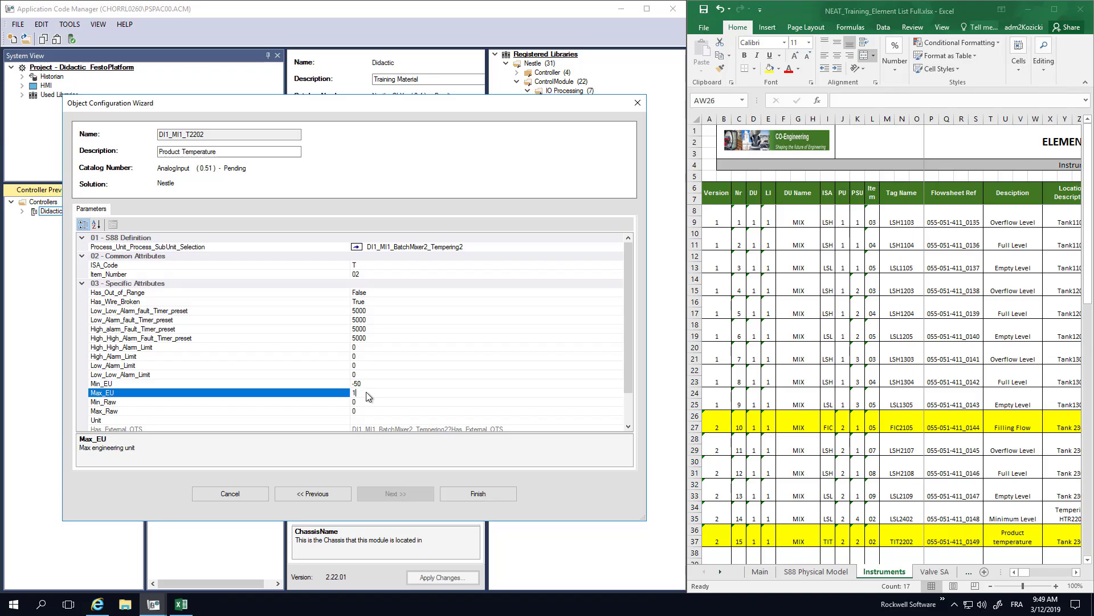
type("50")
- Set the alarm limits to 125 for High High, 115 for High, -20 for Low and -30 for Low Low
left_click(369, 348)
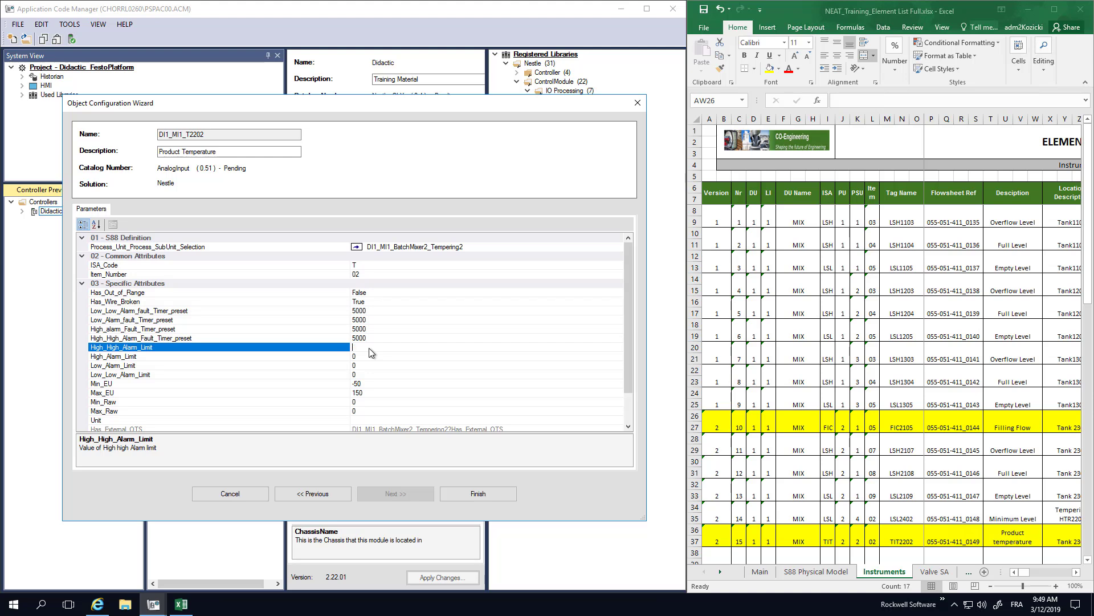
type("125")
left_click(362, 357)
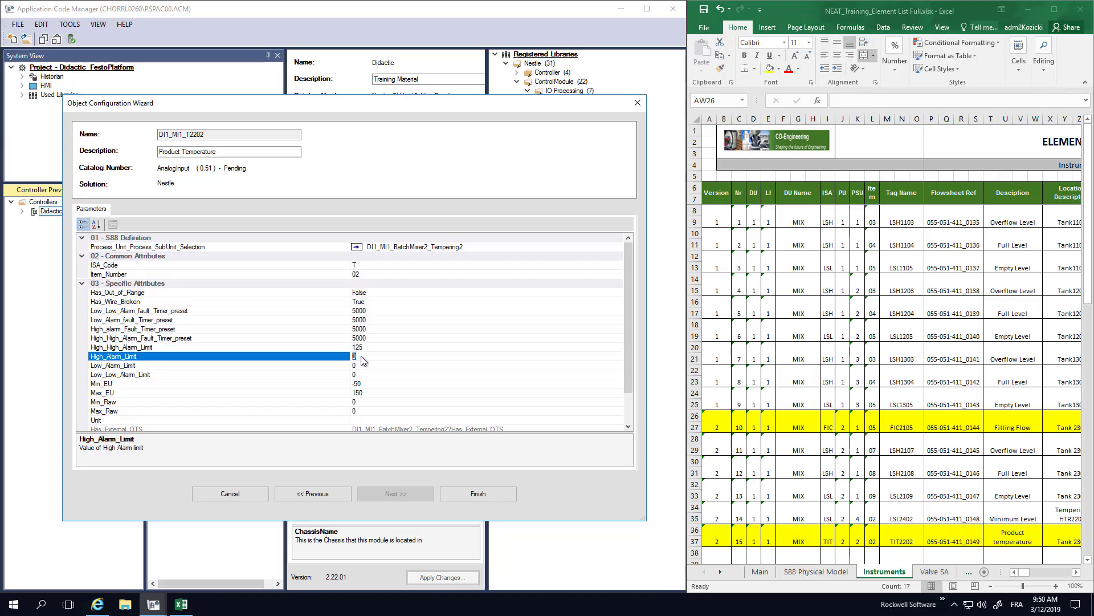
type("115")
left_click(363, 366)
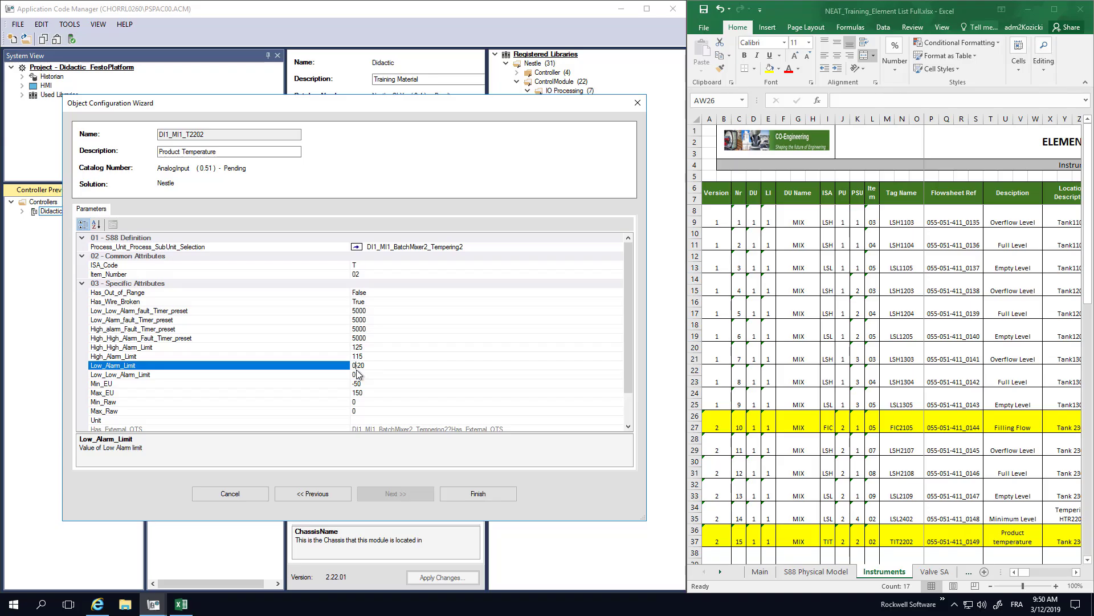
key("Home")
key("Delete")
left_click(364, 374)
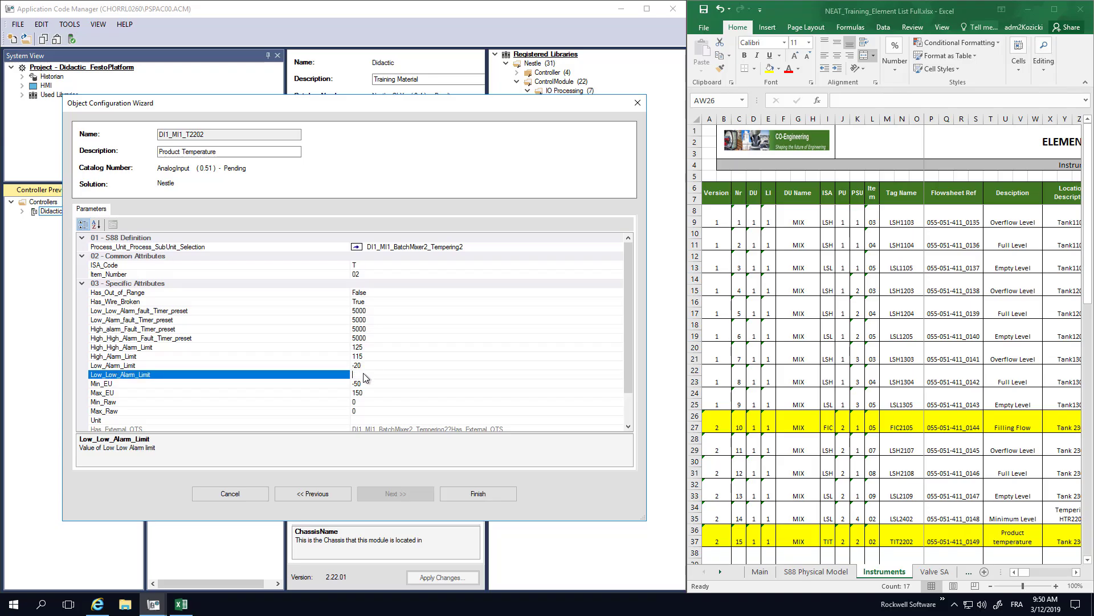
type("-30")
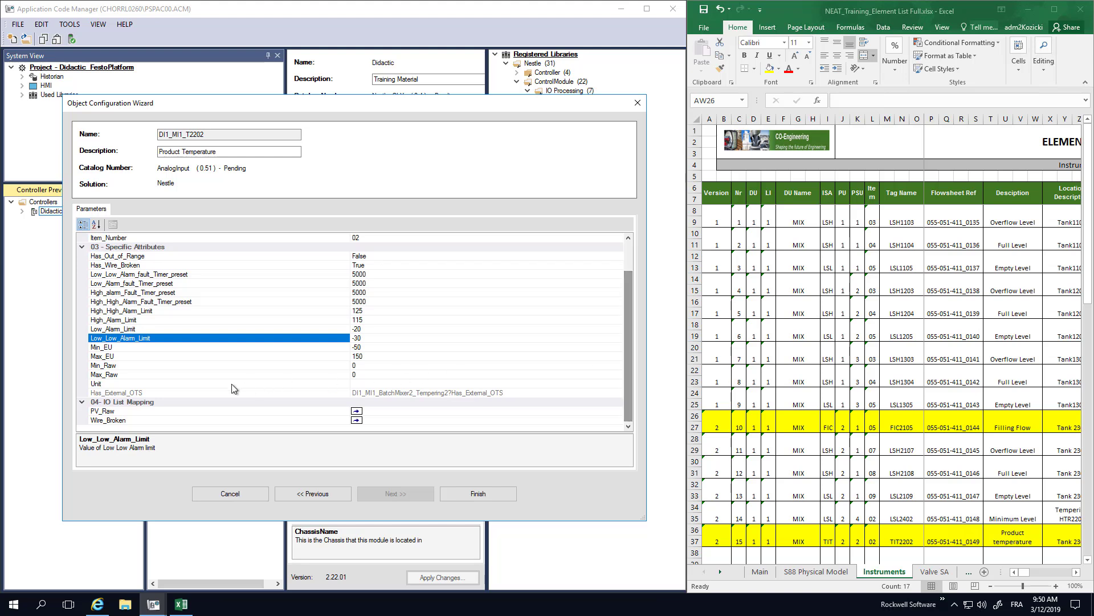
- Set Max_Raw to 30840 and the unit to °C, and finish creating the analog input
left_click(360, 365)
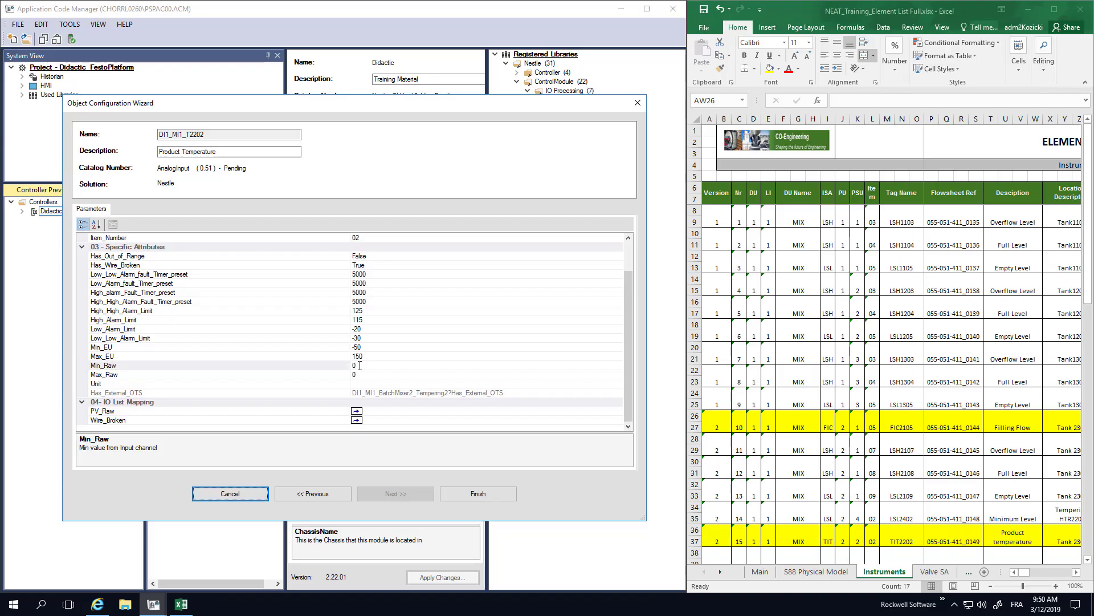
left_click(366, 375)
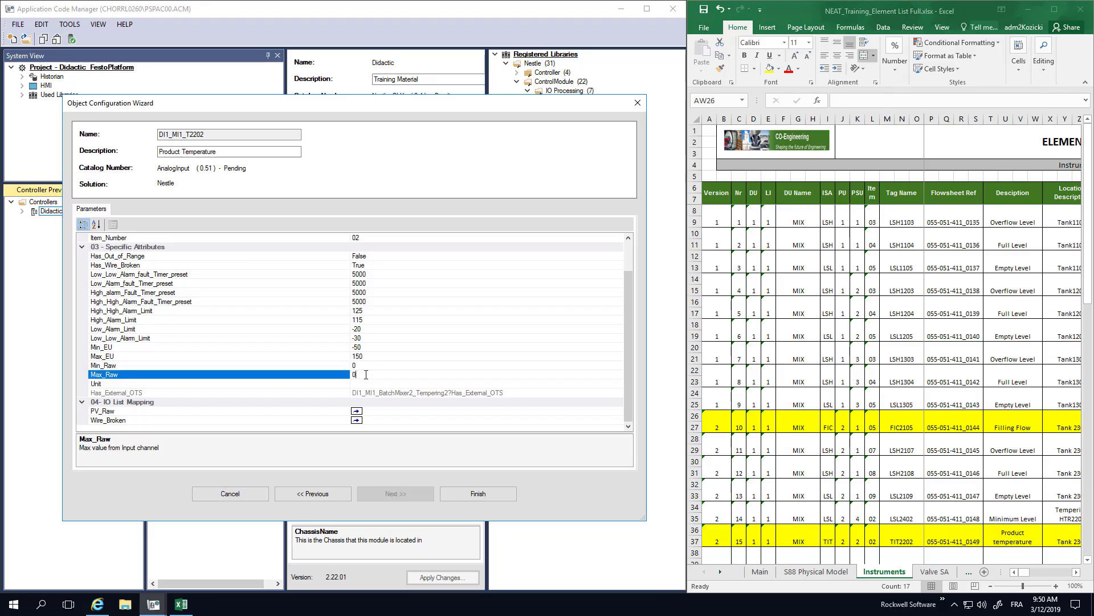
key("BackSpace")
type("30840")
left_click(371, 383)
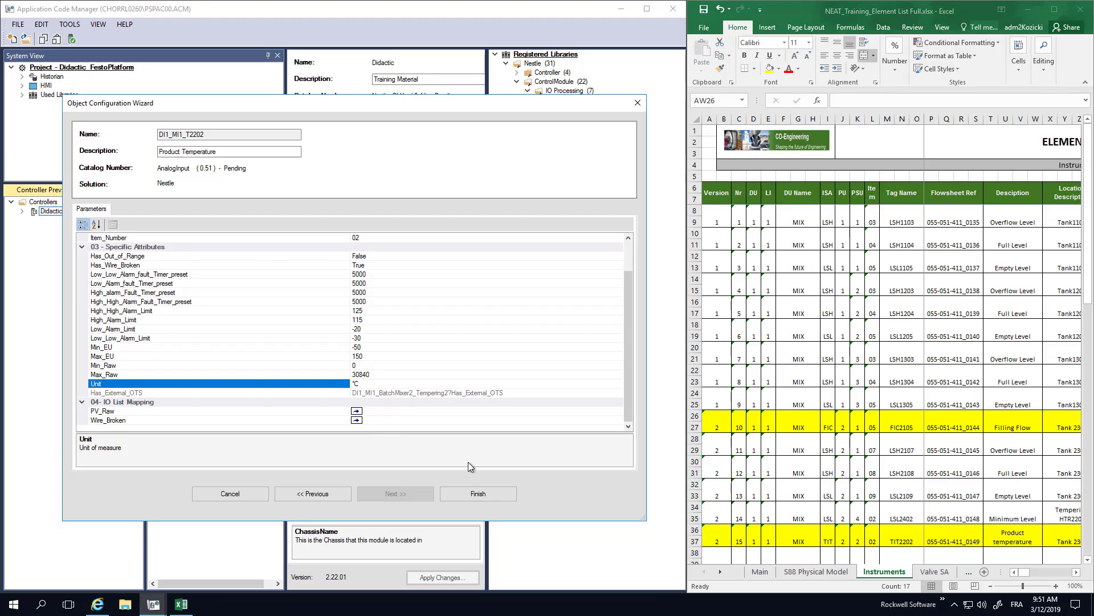
left_click(494, 499)
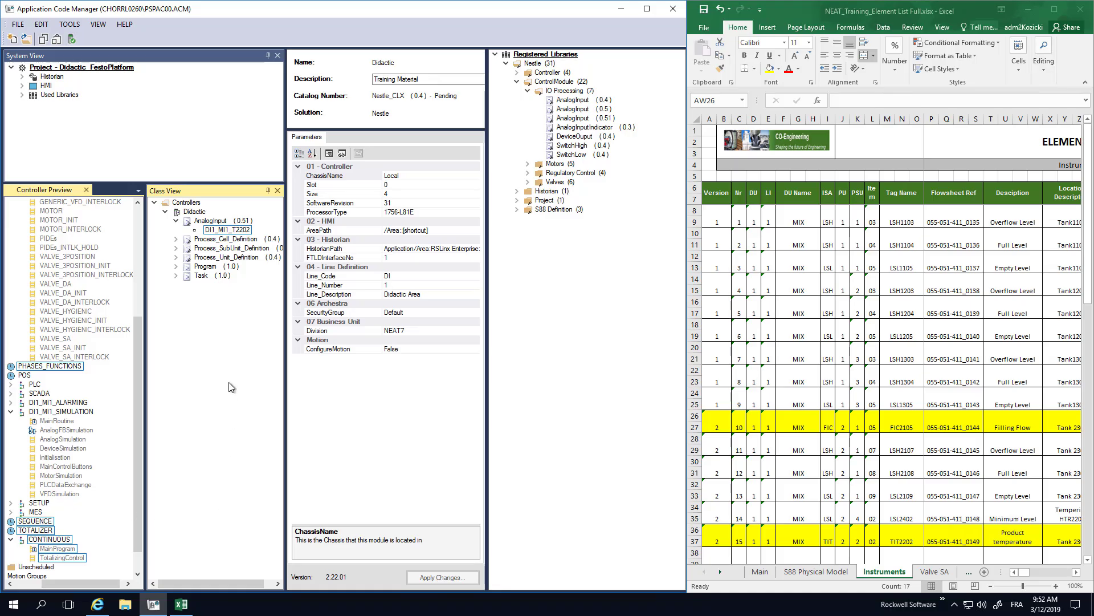
- Add a new object to the Didactic controller from the Regulatory Control library PIDESimpleLoop (0.52)
right_click(195, 213)
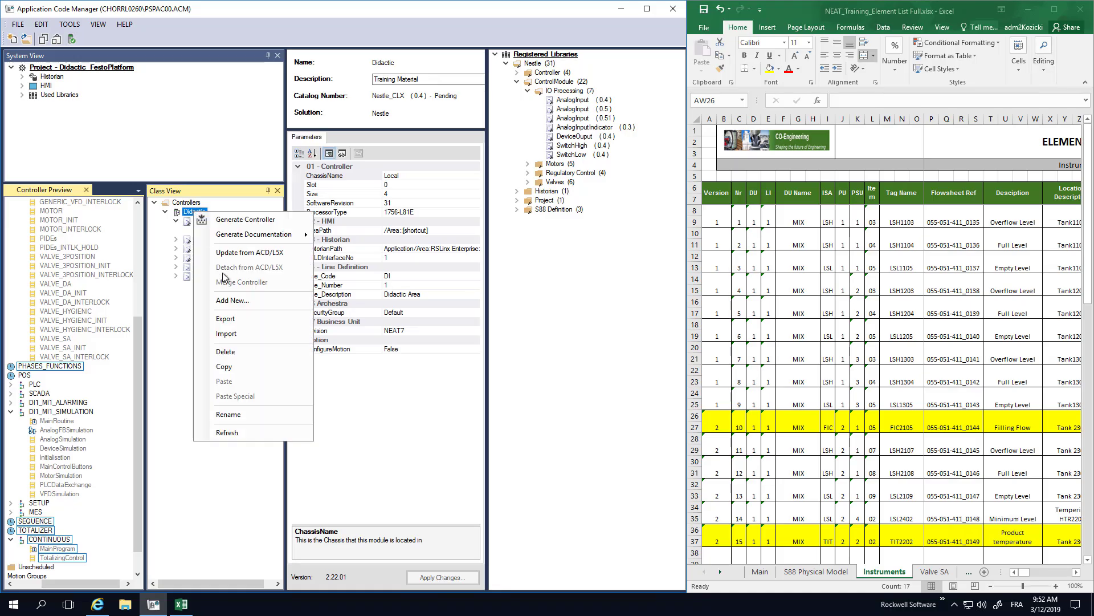
left_click(232, 299)
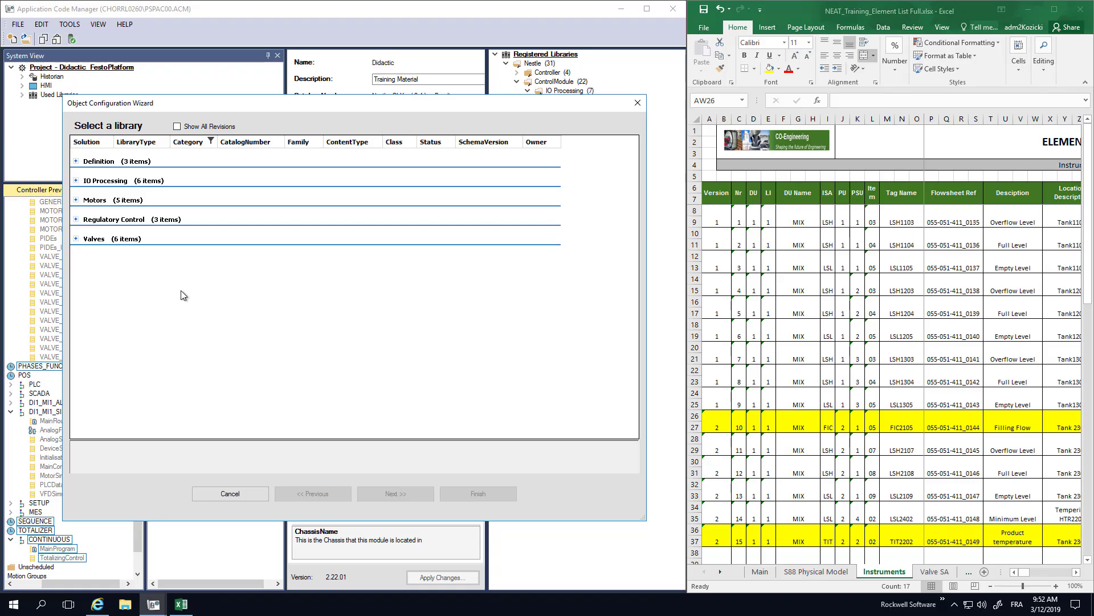
left_click(76, 220)
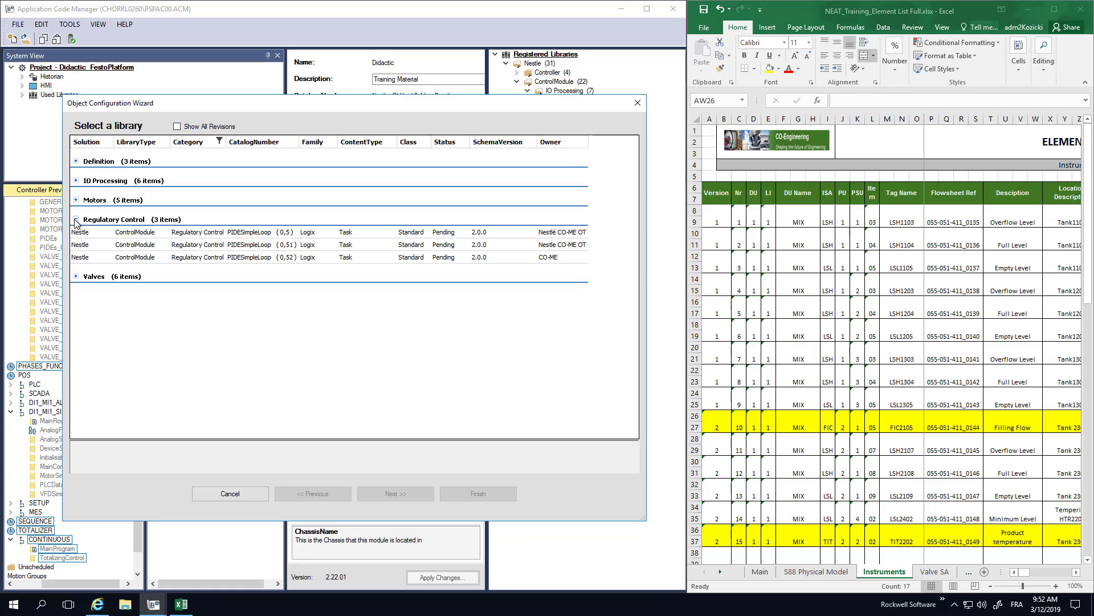
left_click(257, 259)
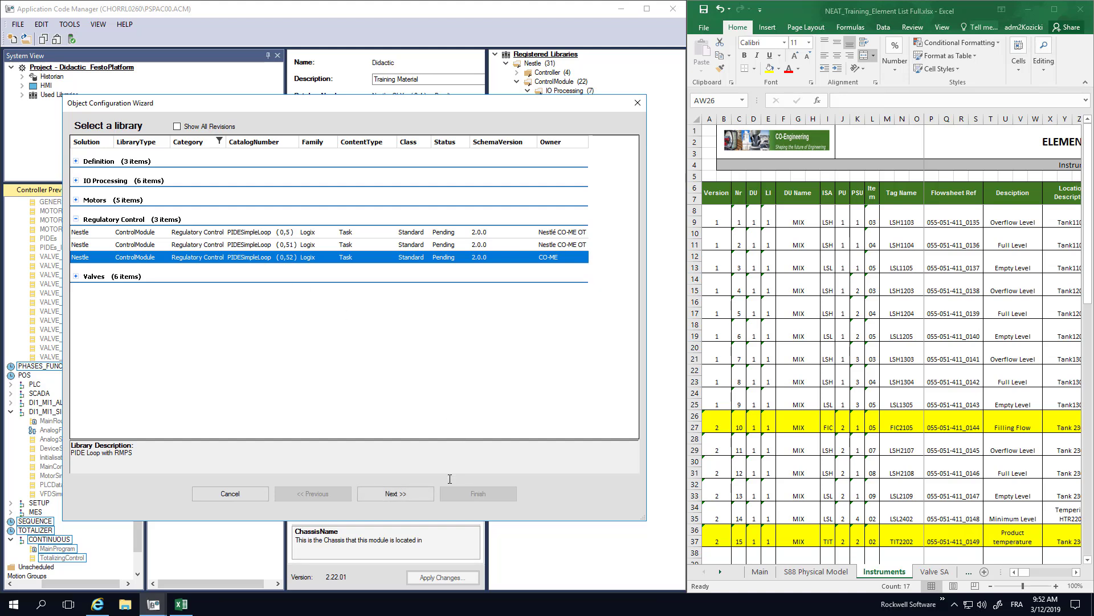
left_click(407, 494)
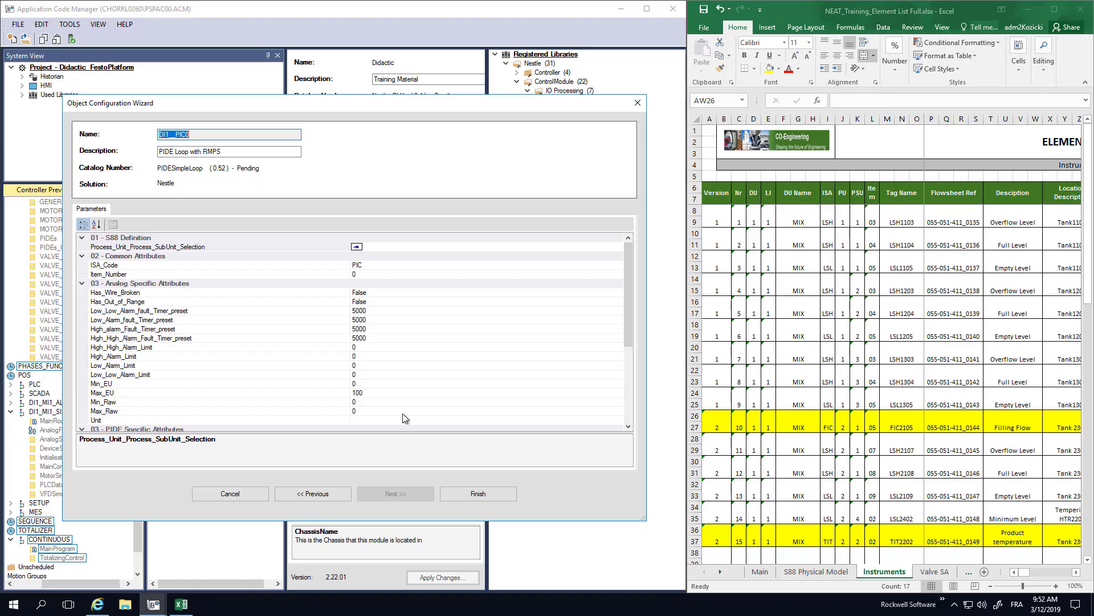
- Set the PIDE loop's description to Filling Flow
left_click_drag(221, 152, 150, 149)
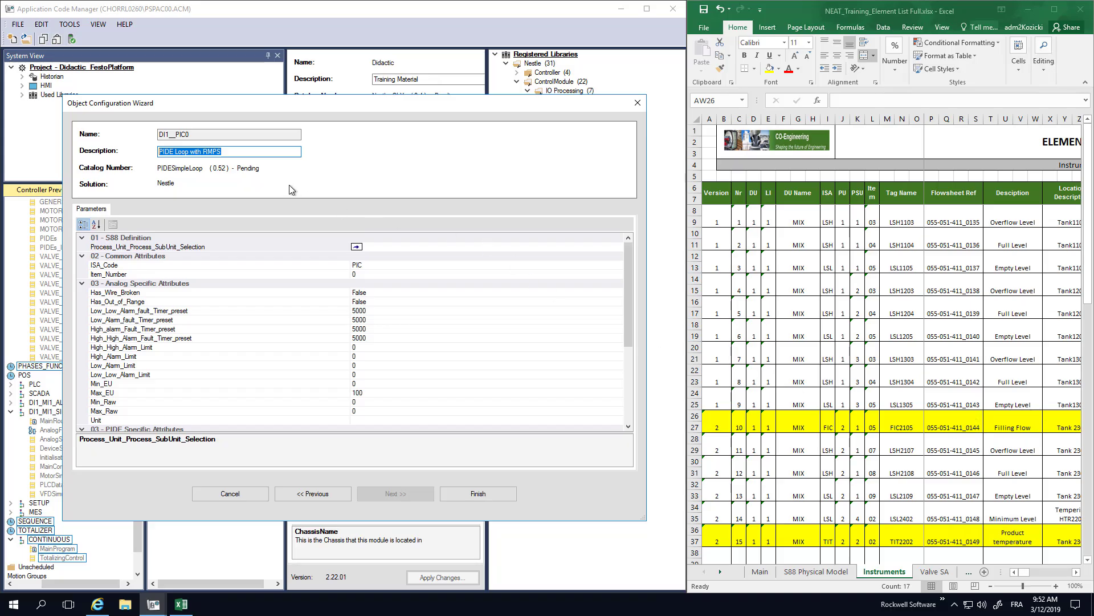
type("Filling")
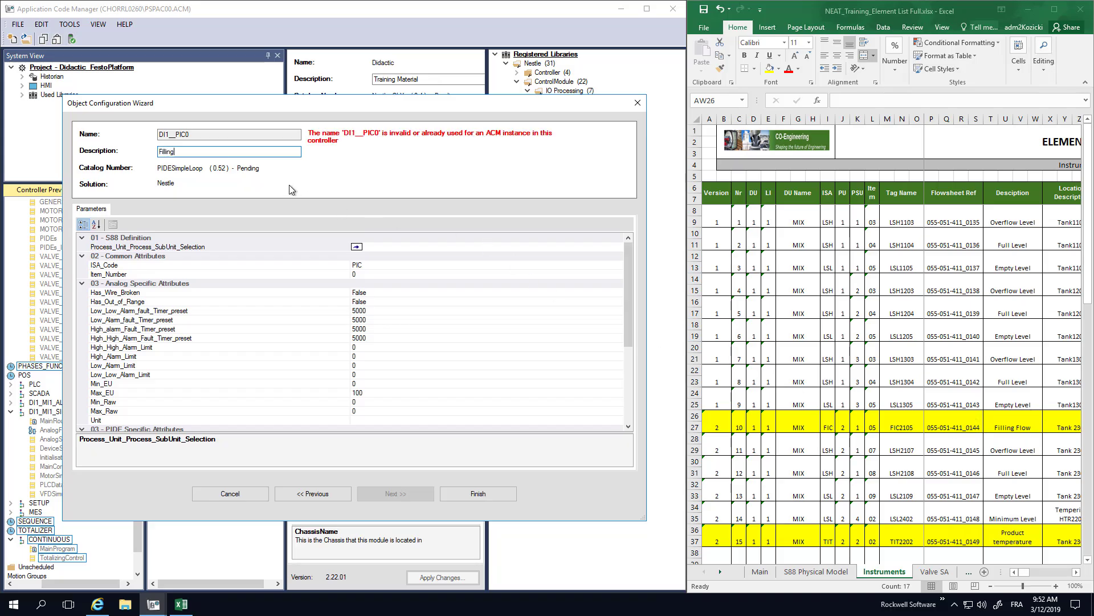
type(" Flow")
- Assign the sub-unit DI1_MI1_BatchMixer2_Inlet1 as the loop's Process_Unit_Process_SubUnit_Selection
left_click(381, 246)
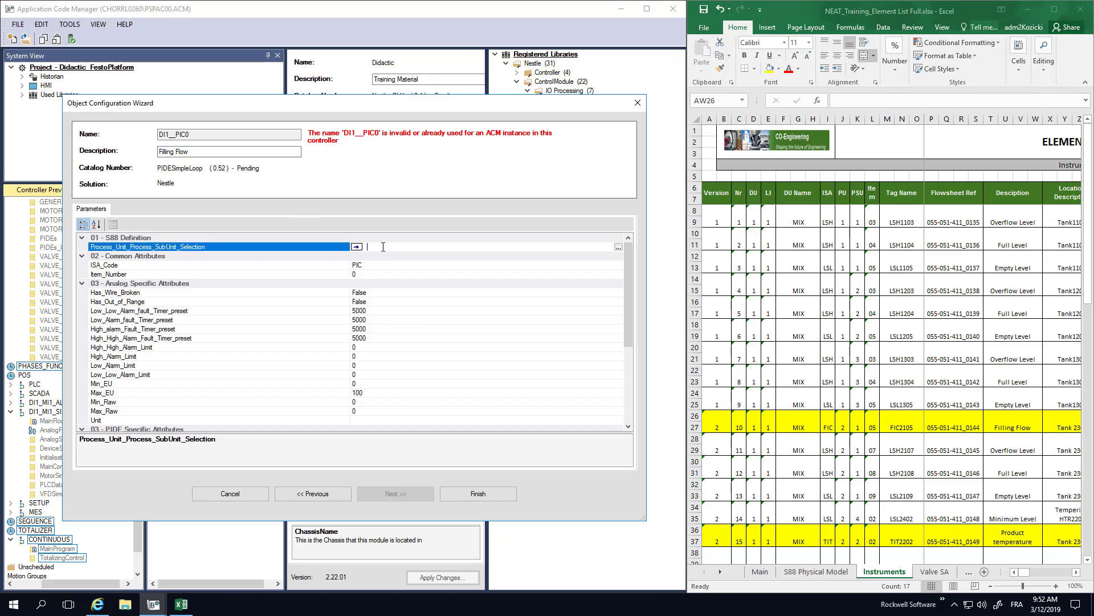
left_click(618, 247)
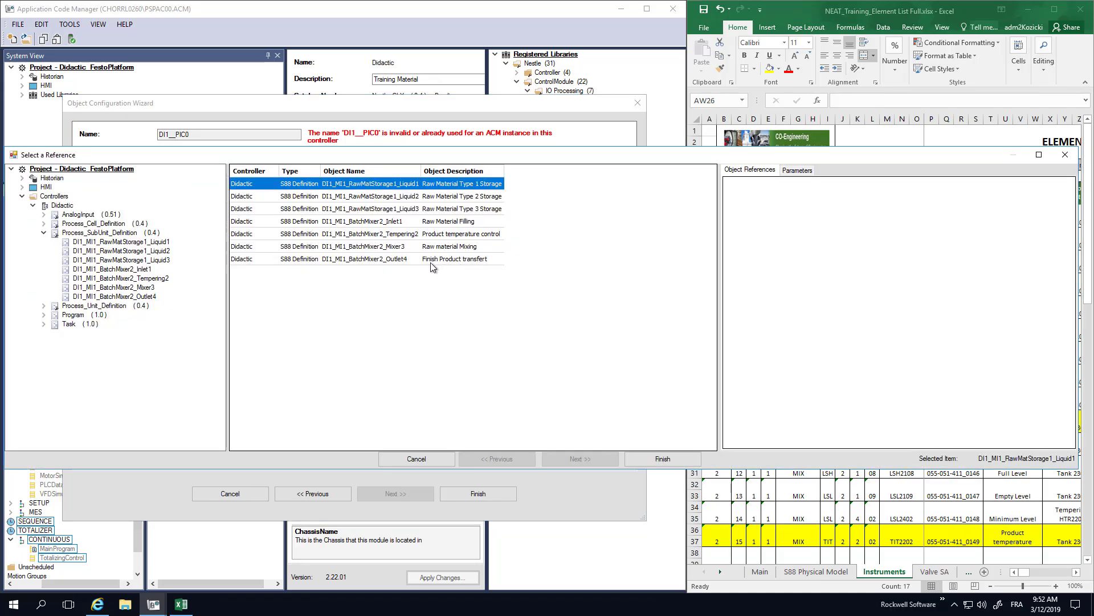
left_click(359, 224)
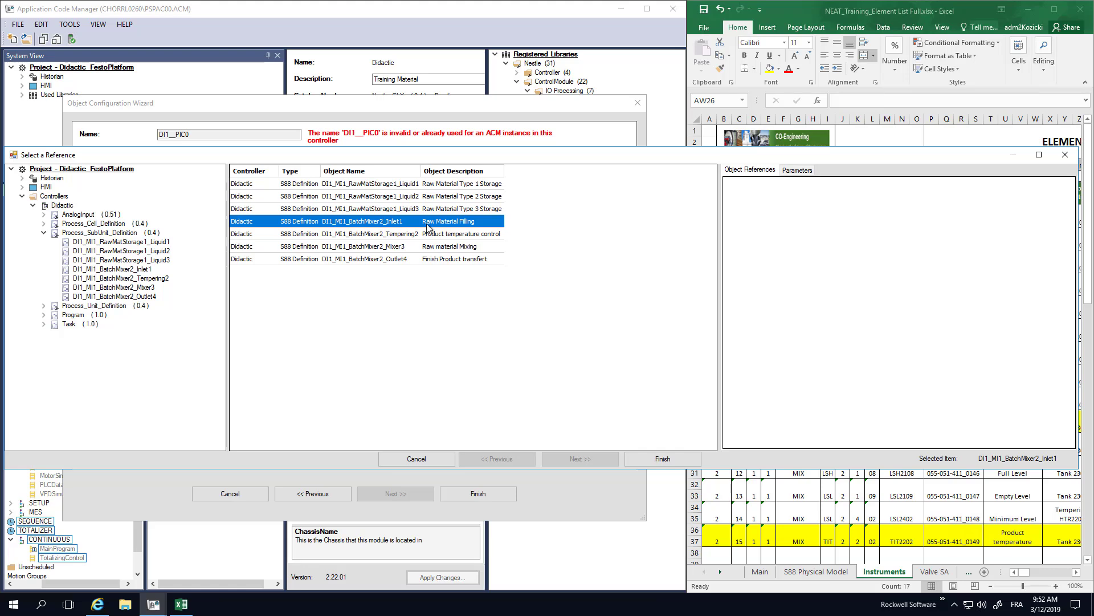
left_click(664, 459)
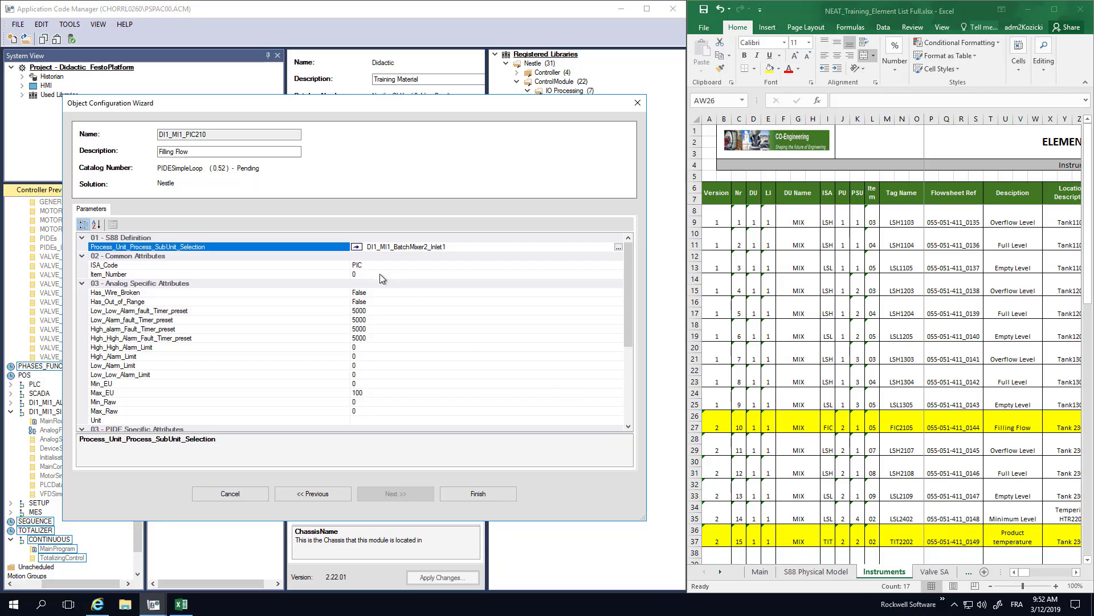
- Set the loop's ISA_Code to FIC and its Item_Number to 05
left_click(367, 264)
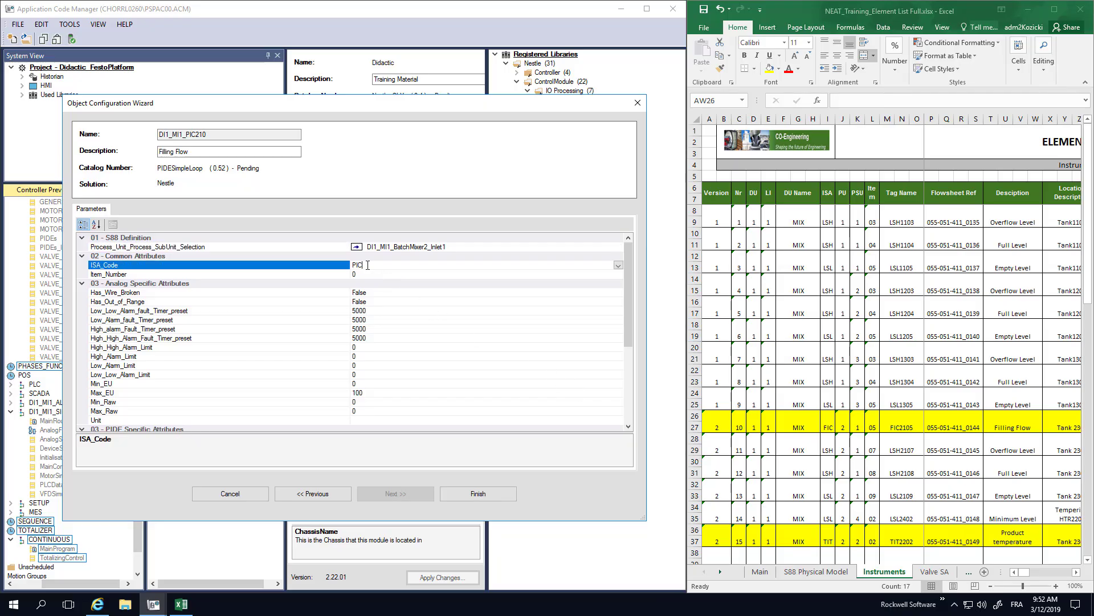
left_click(617, 265)
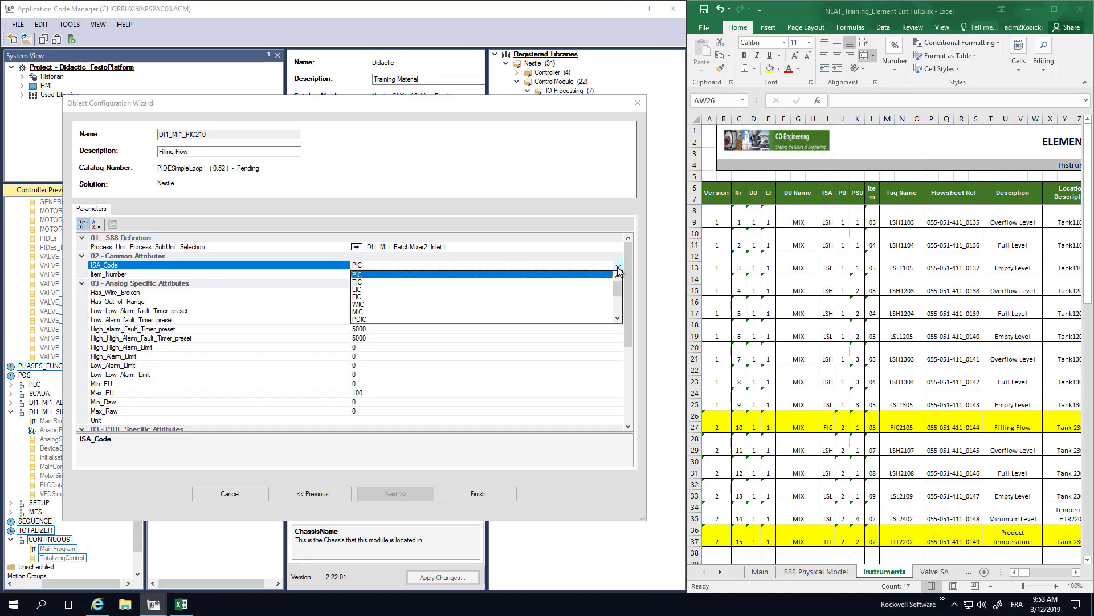
left_click(361, 297)
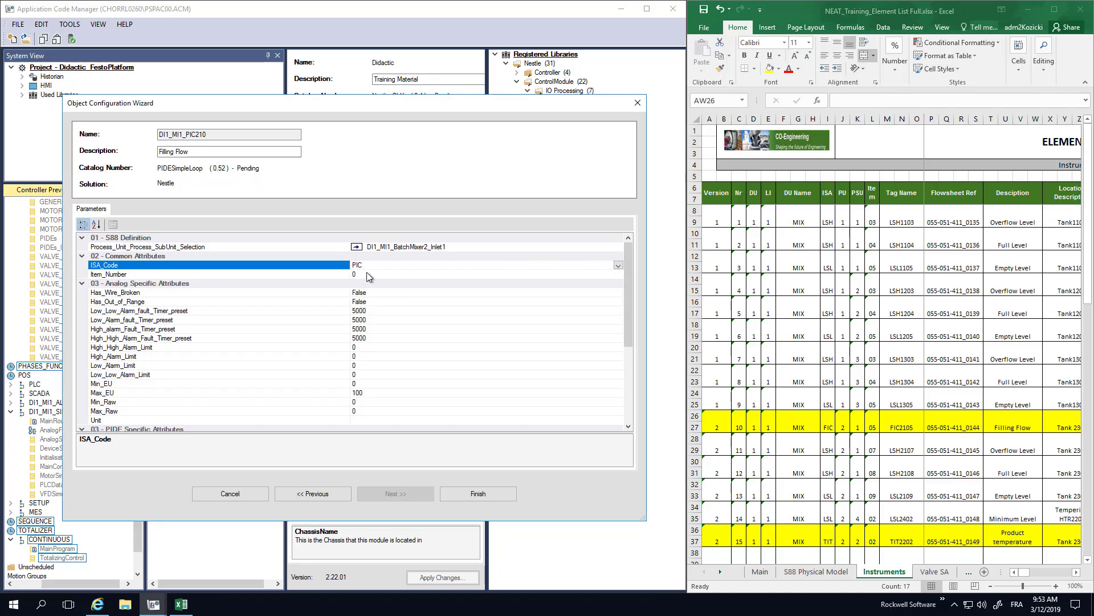
left_click(367, 272)
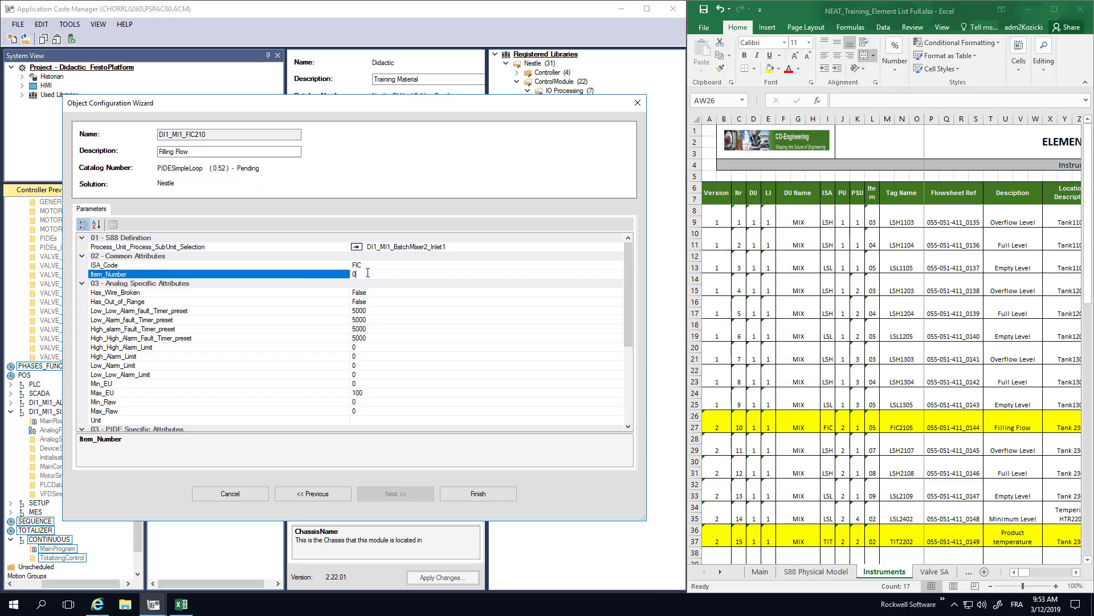
double_click(368, 273)
type("05")
- Set the loop's maximum engineering value, Max_EU, to 300
left_click(374, 292)
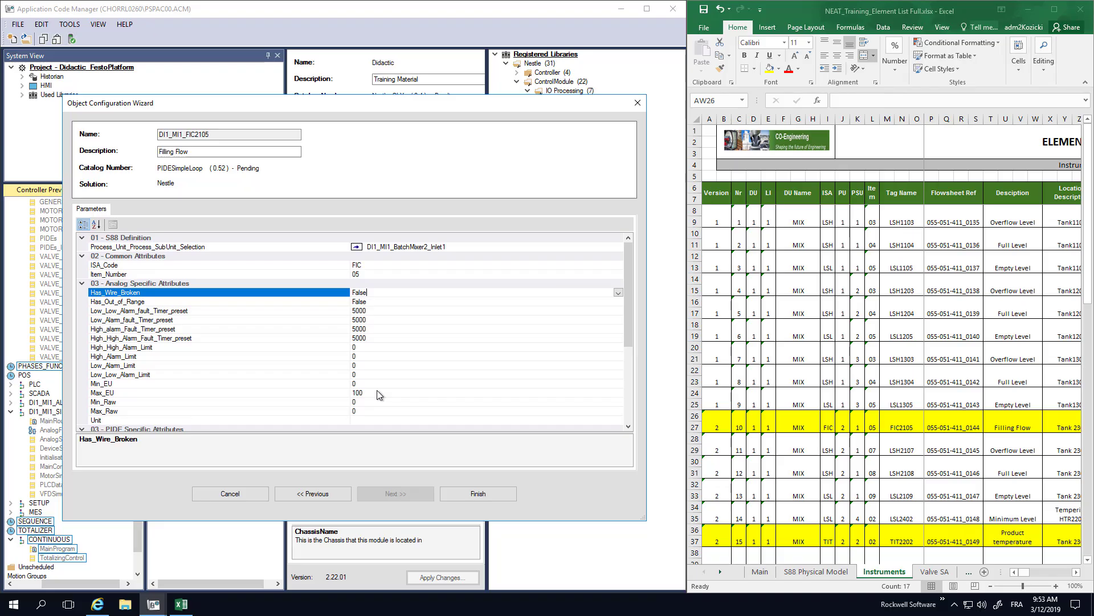
left_click(361, 374)
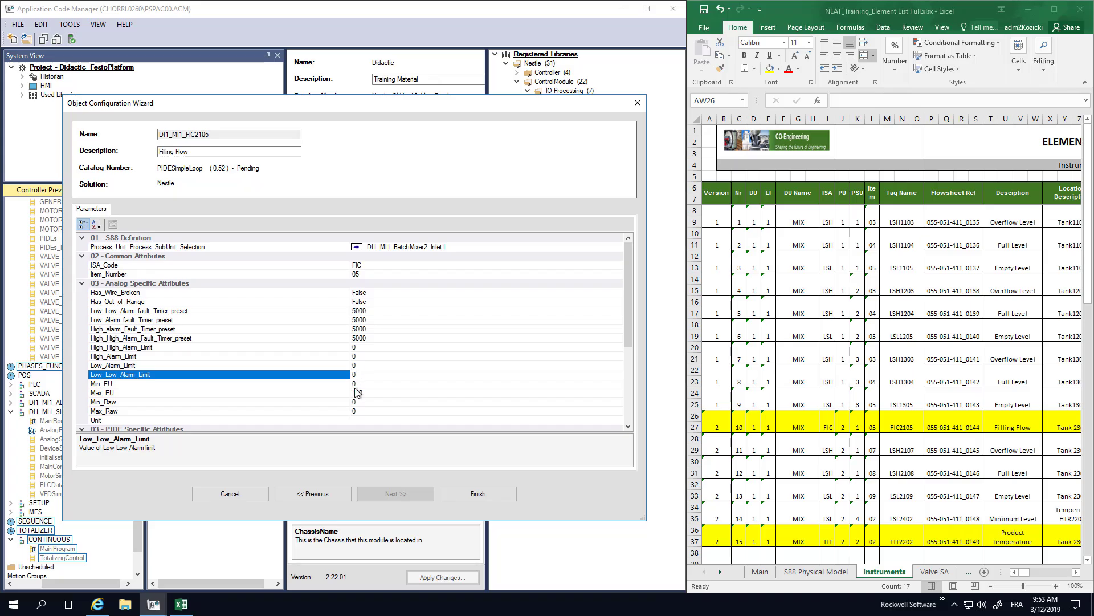
left_click(364, 384)
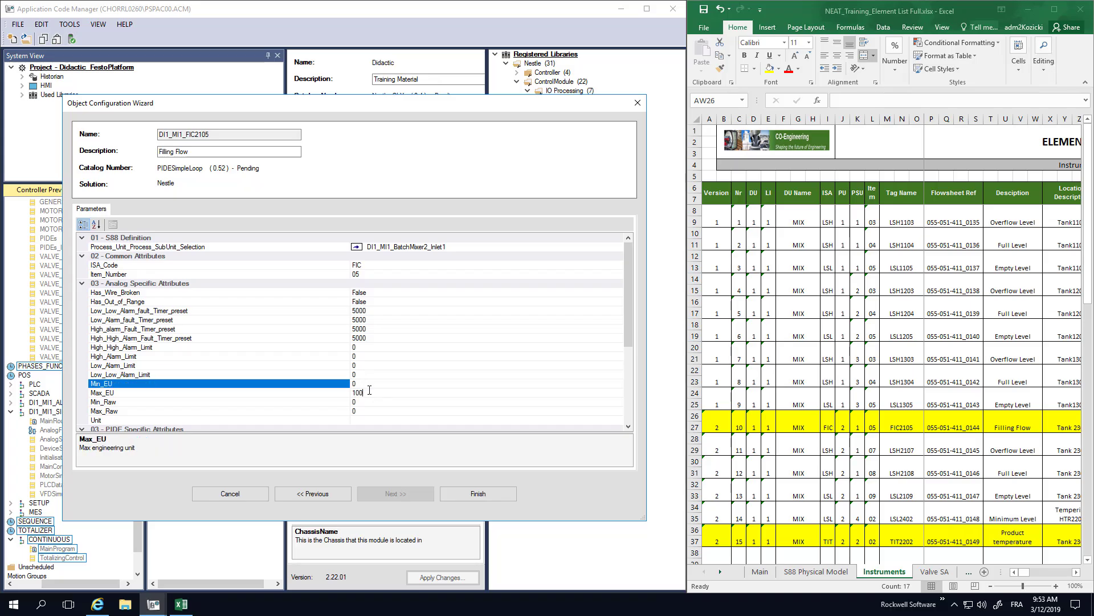
left_click(369, 391)
double_click(369, 390)
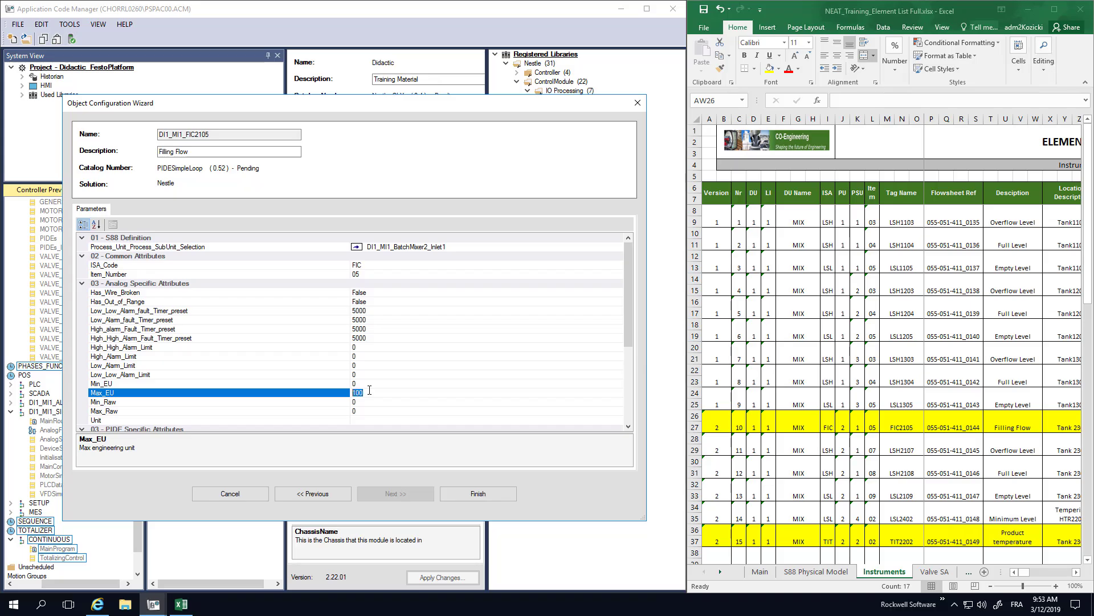
type("3")
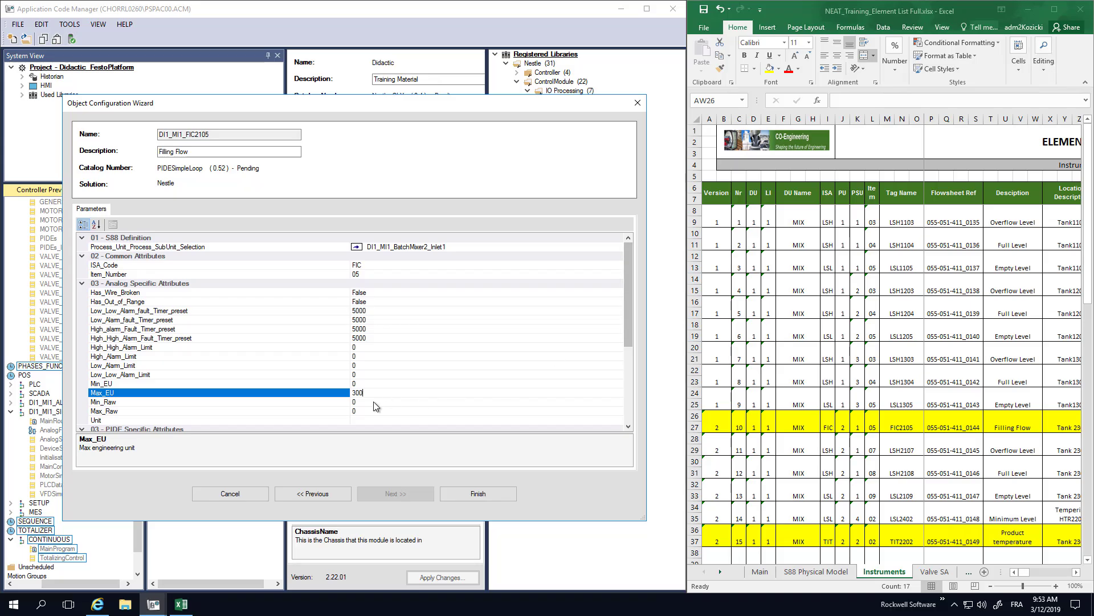
- Set the loop's unit of measure to l/h
left_click(372, 403)
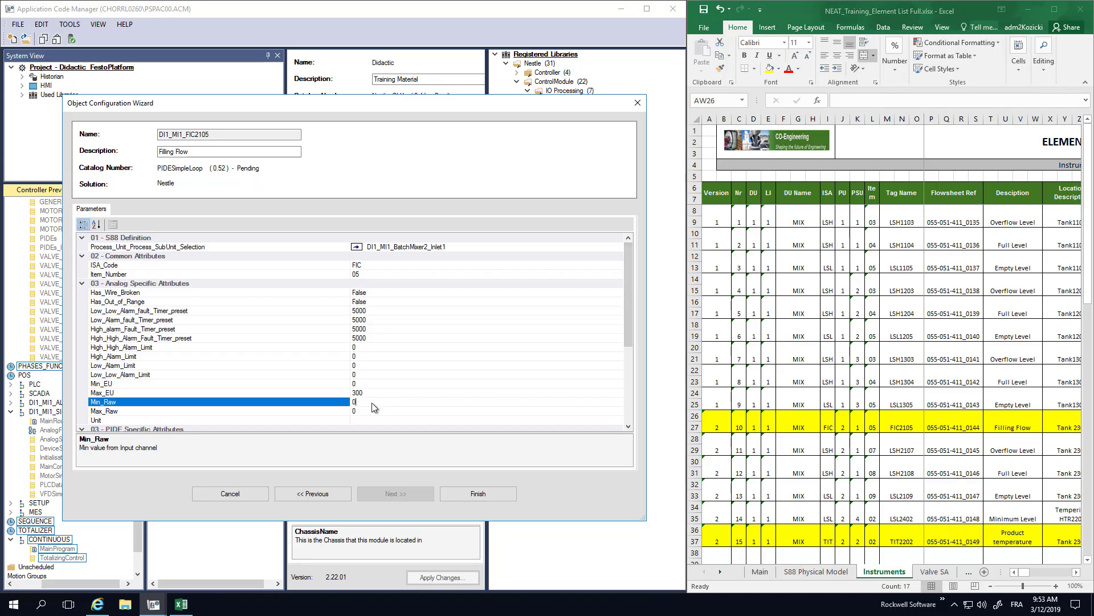
scroll(628, 422, "down", 1)
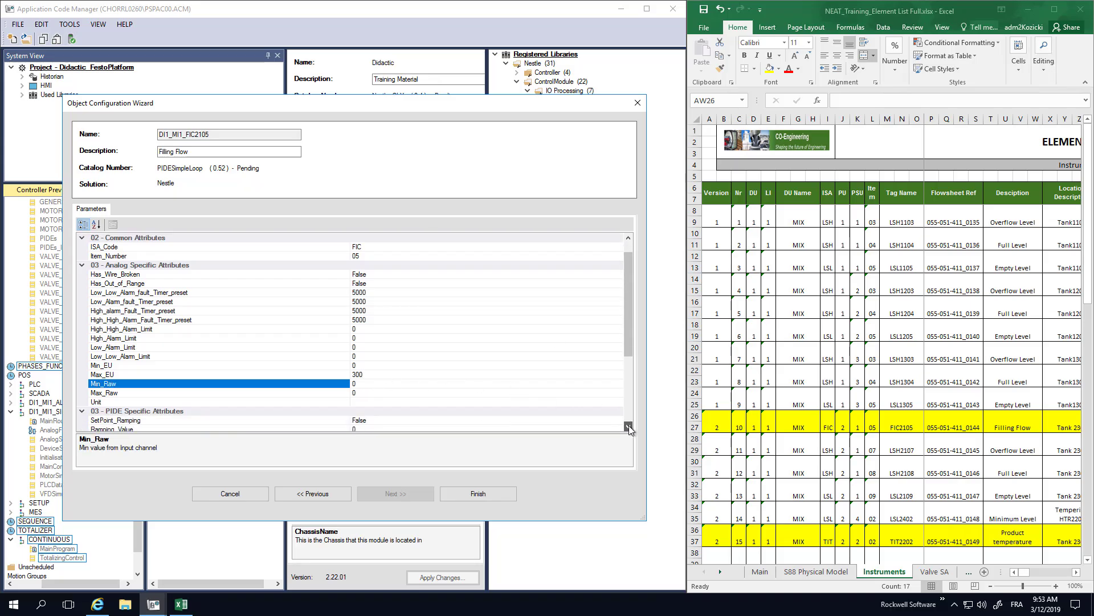
left_click(367, 392)
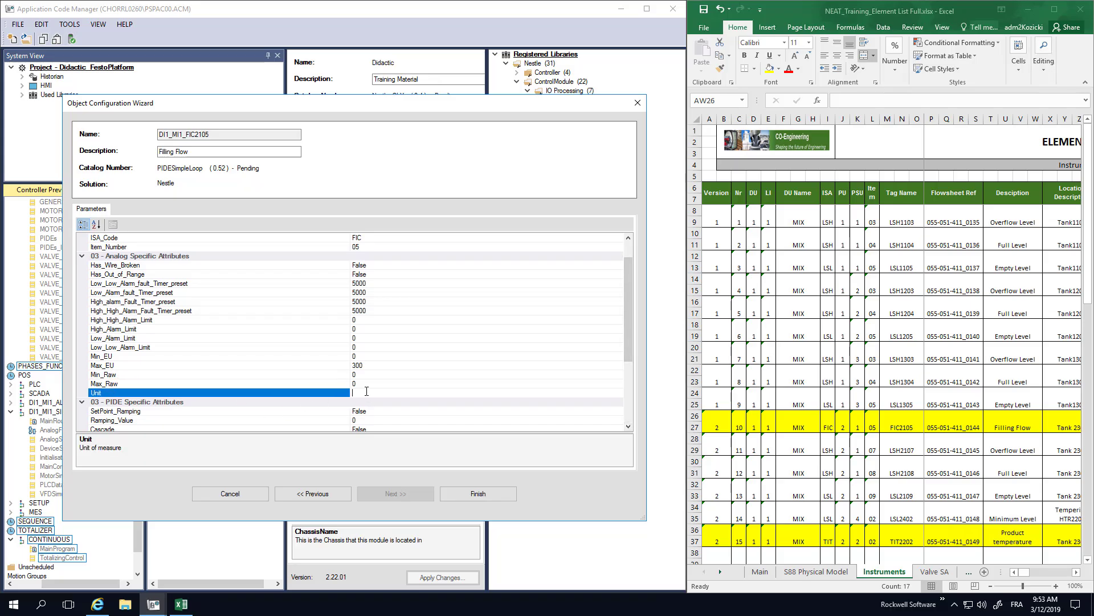
type("l/H")
key("BackSpace")
type("h")
- Set the loop's maximum raw input value, Max_Raw, to 30840
left_click(360, 376)
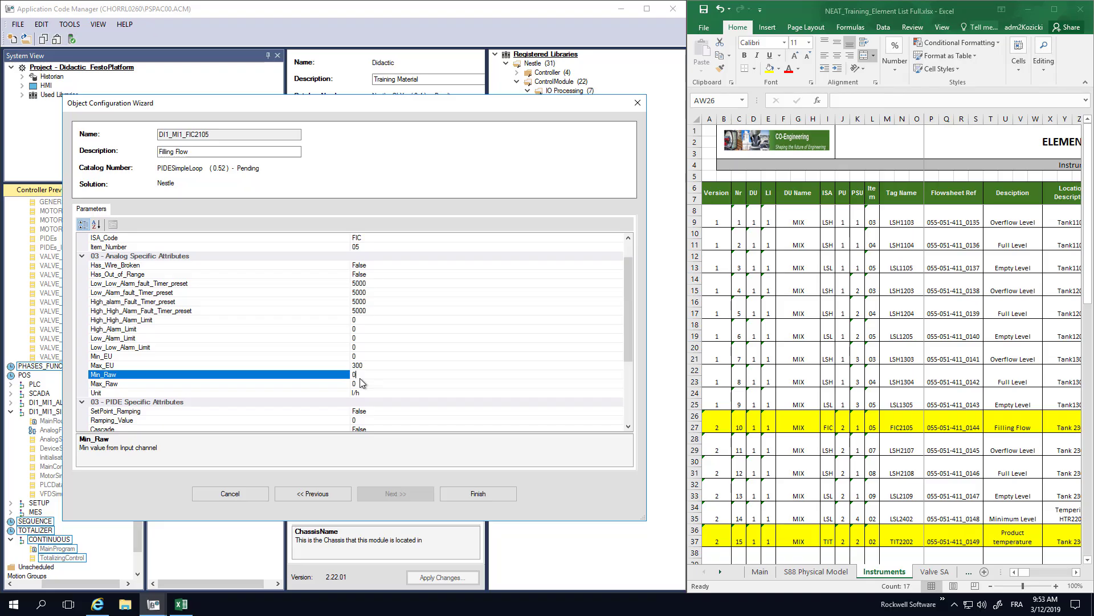
left_click(360, 382)
key("BackSpace")
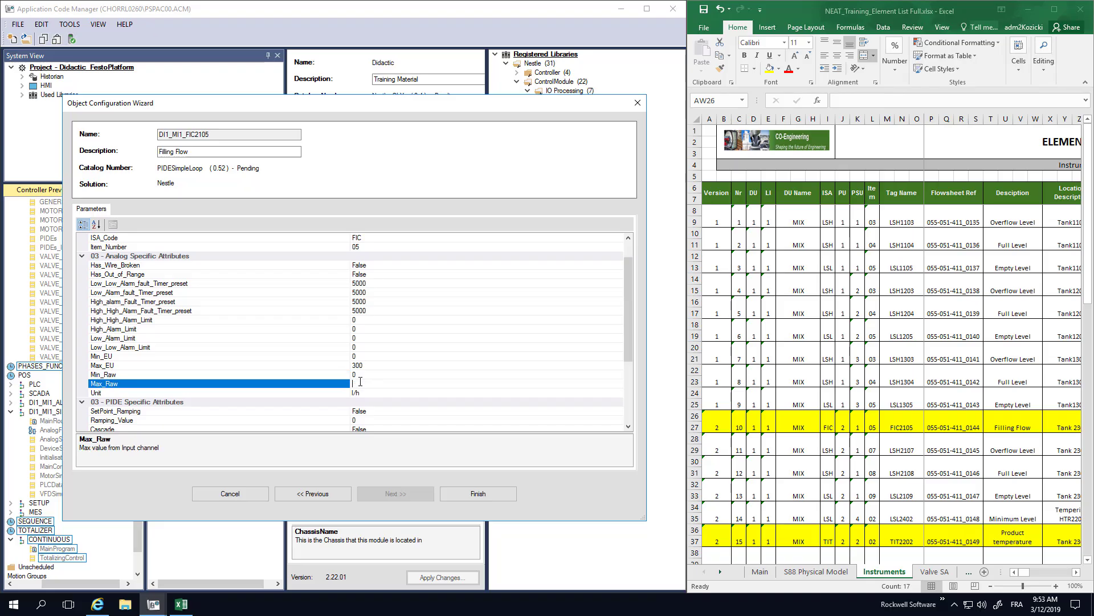
type("300")
type("40")
- Review the PIDE Specific Attributes one by one, from SetPoint_Ramping through the deviation alarms to CV_ramping_or_SplitRange
scroll(627, 319, "down", 2)
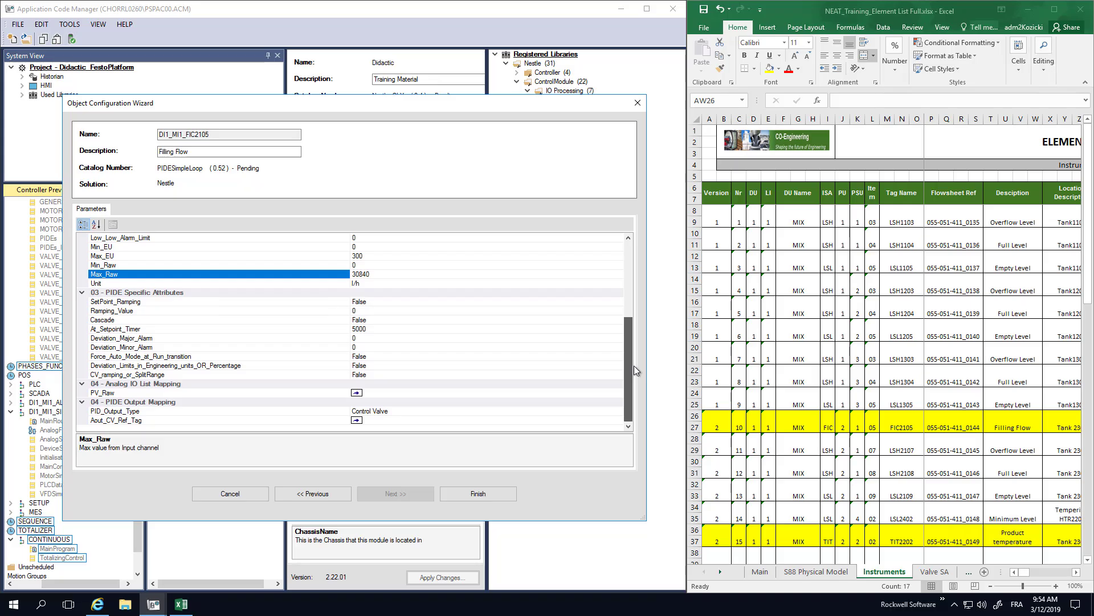
left_click(135, 293)
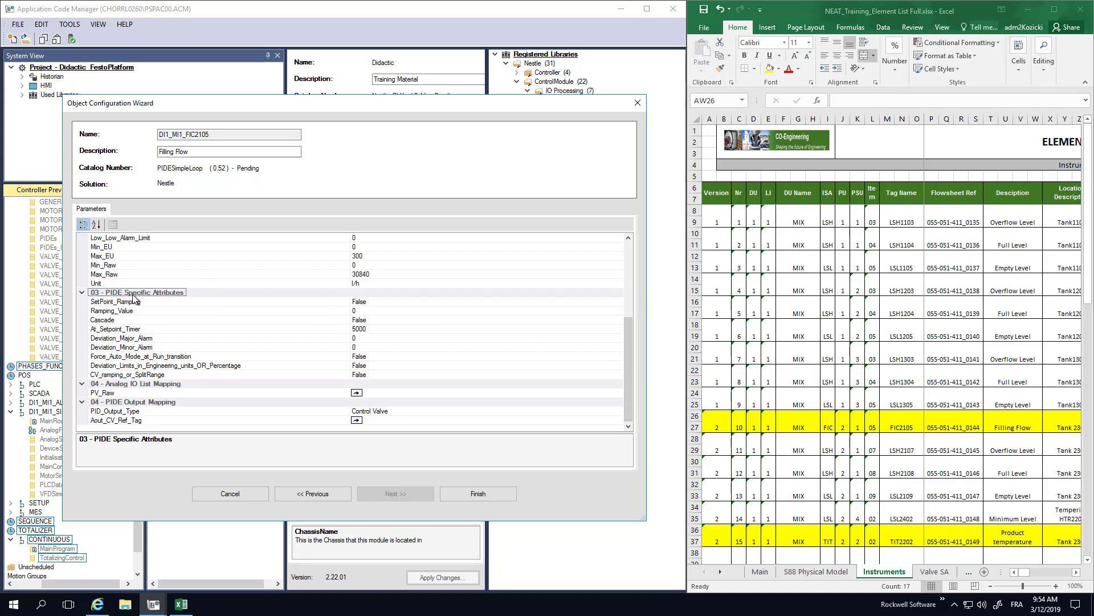
left_click(373, 302)
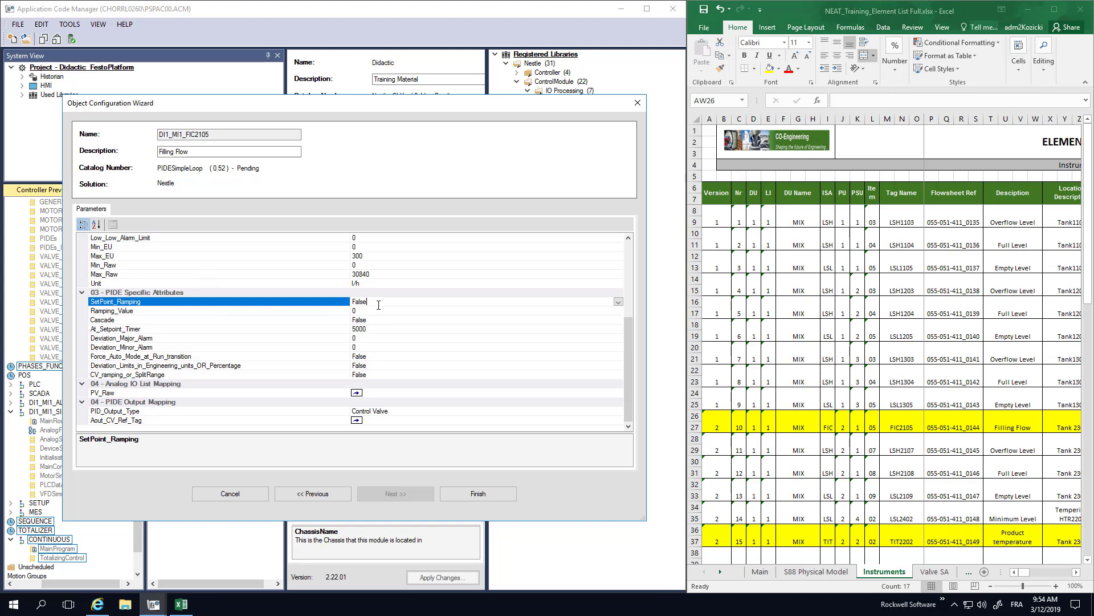
left_click(376, 311)
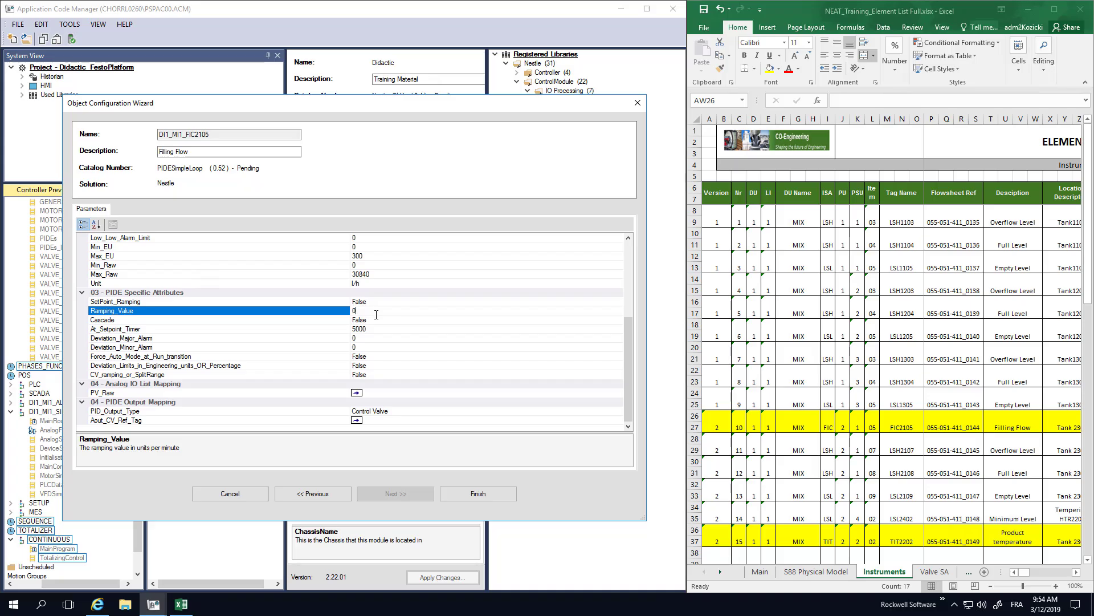
left_click(377, 320)
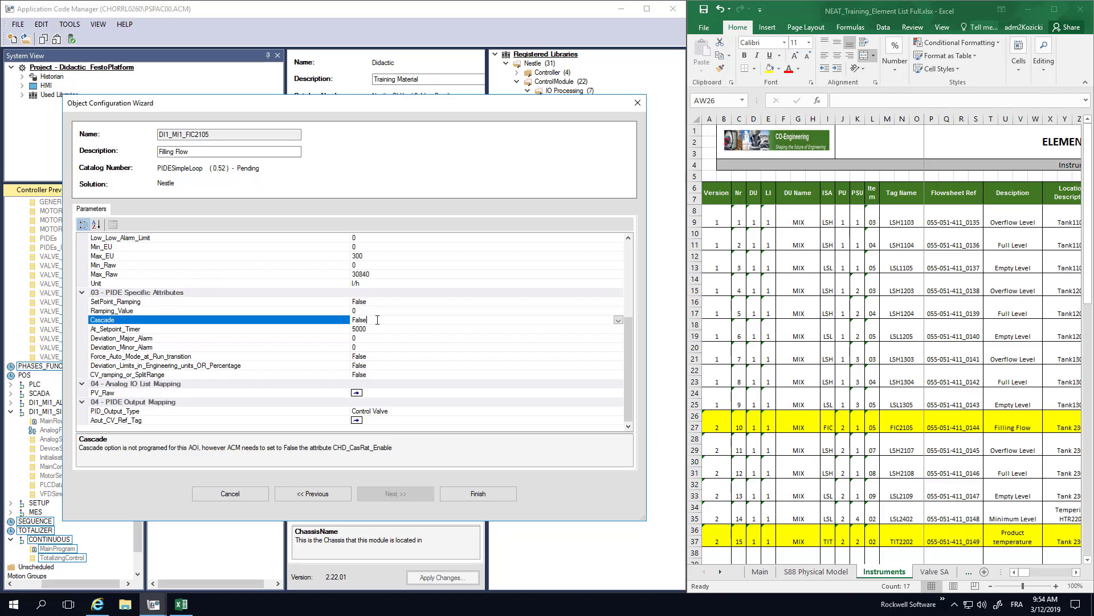
left_click(378, 329)
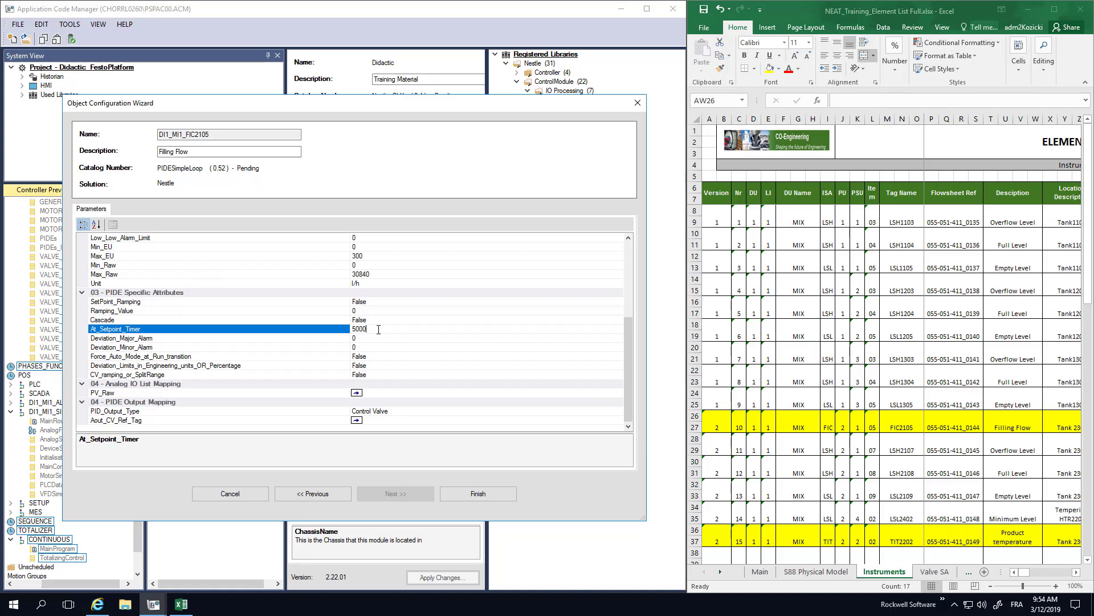
left_click(367, 339)
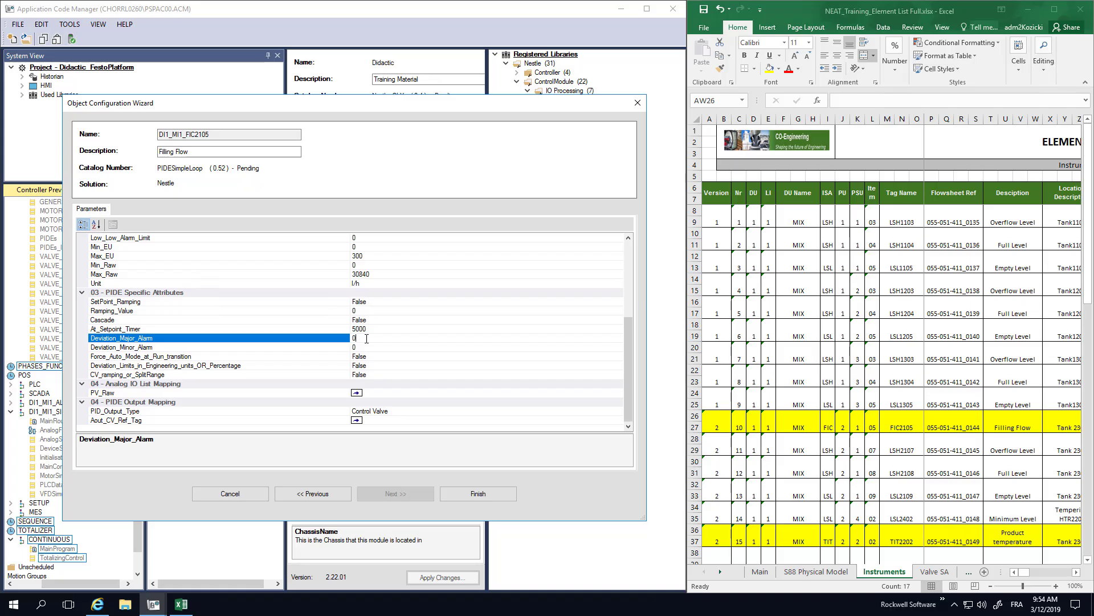
left_click(374, 358)
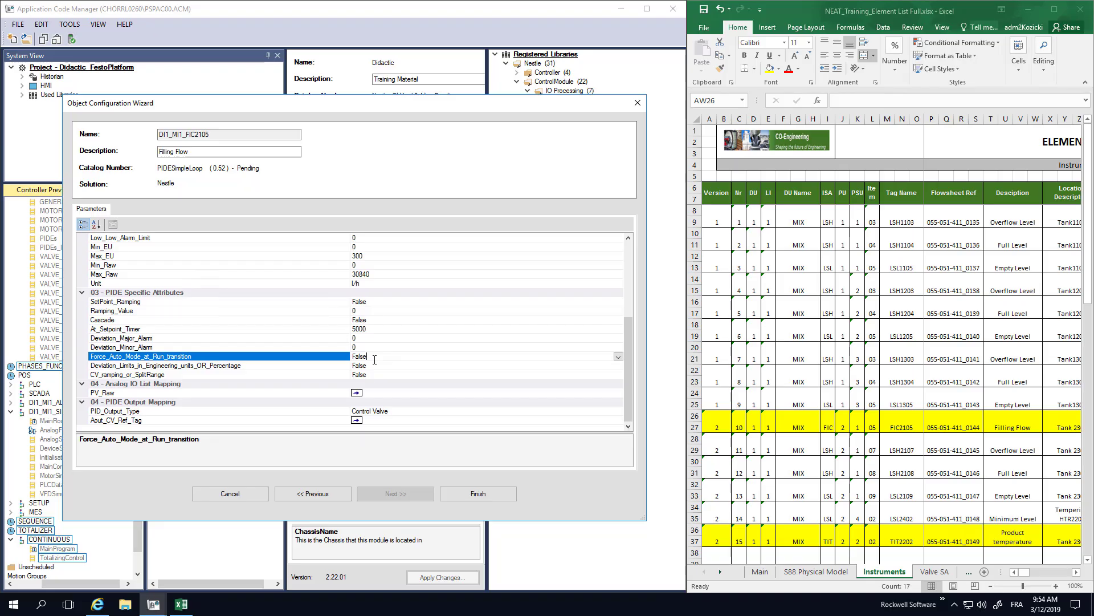
left_click(370, 365)
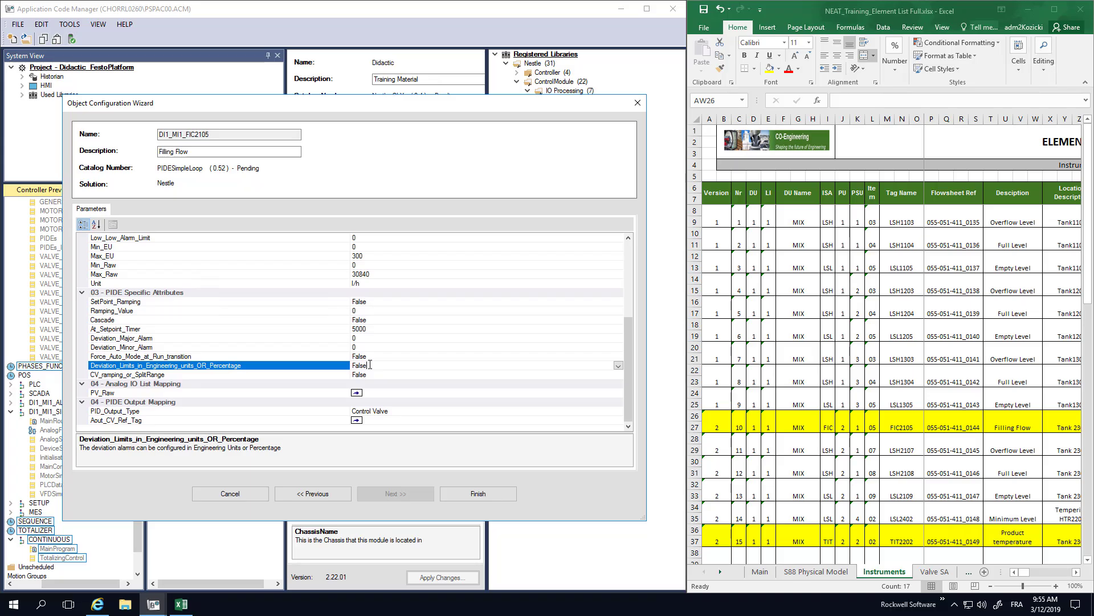
left_click(375, 375)
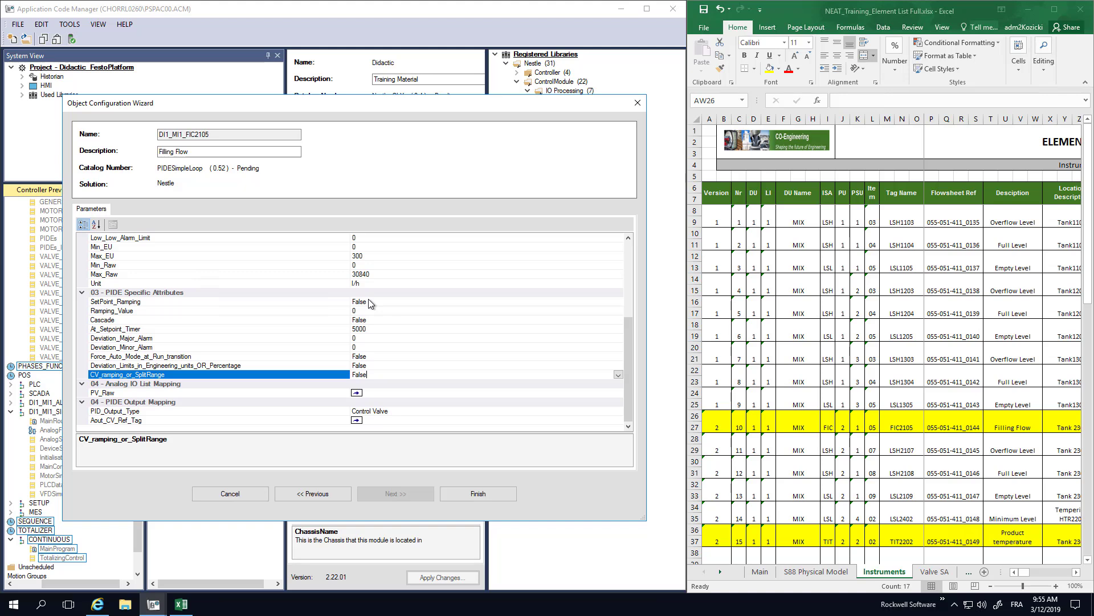
- Set the filling flow loop's At_Setpoint_Timer to 2000
left_click(370, 328)
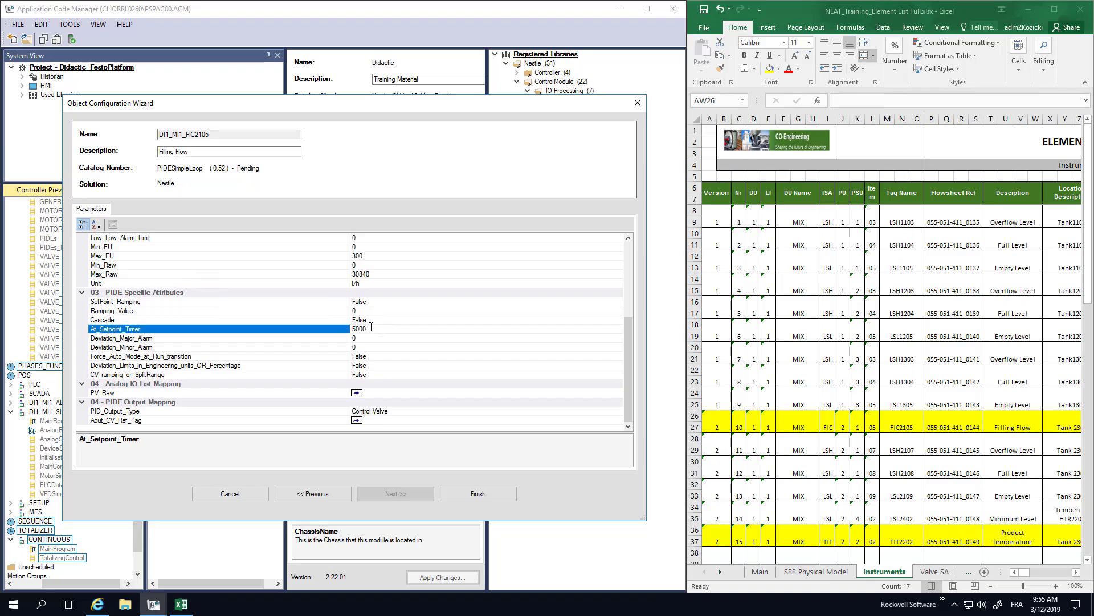
double_click(371, 328)
type("2000")
- Set the loop's Deviation_Major_Alarm to 10 and Deviation_Minor_Alarm to 5
left_click(363, 339)
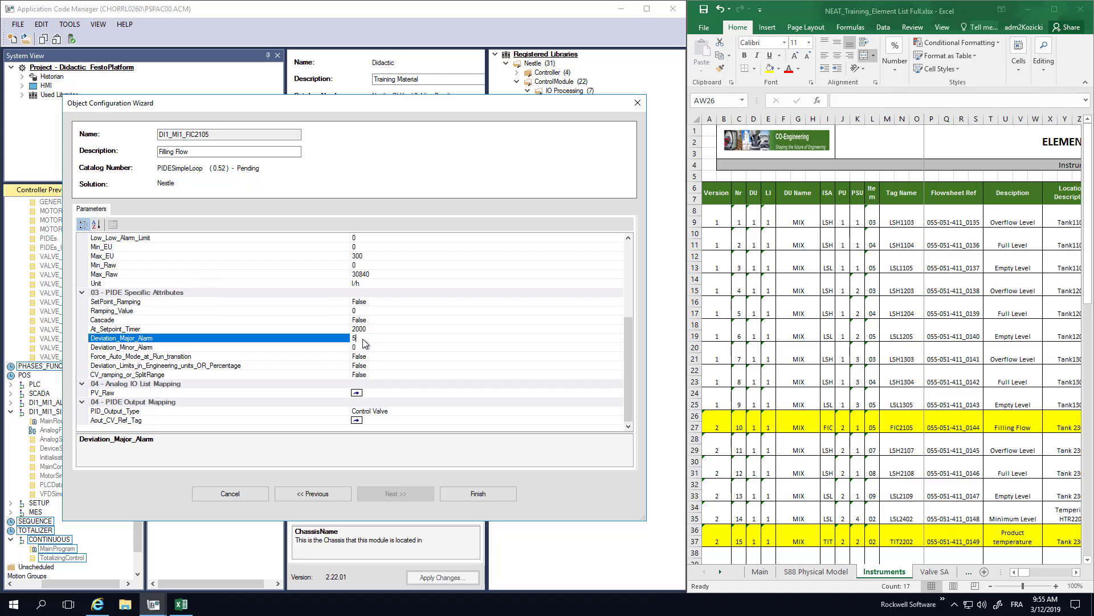
left_click(358, 348)
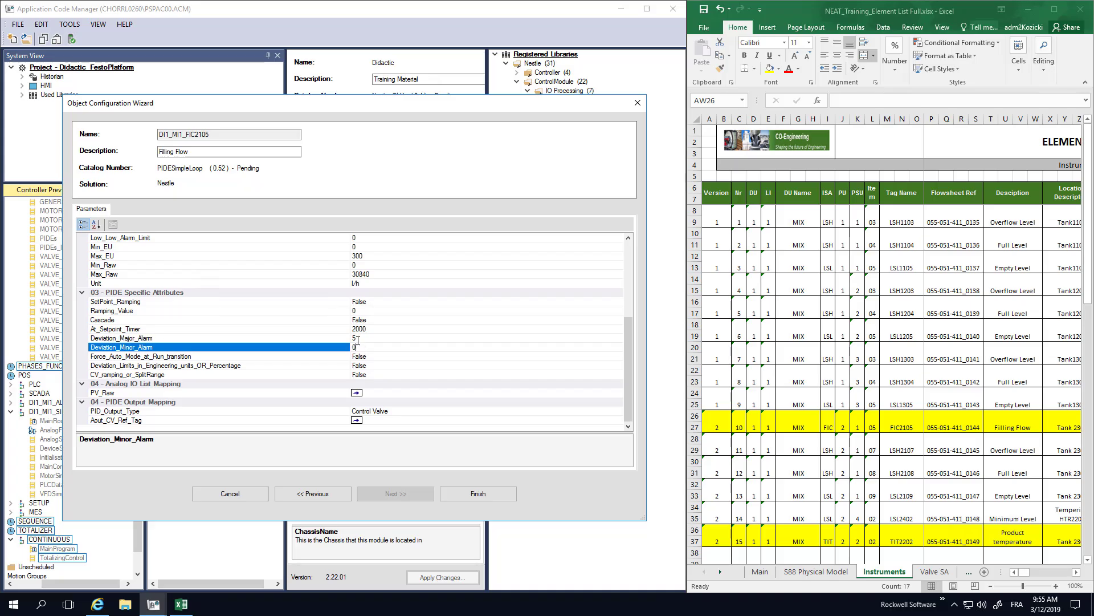
left_click(358, 340)
double_click(358, 340)
type("10")
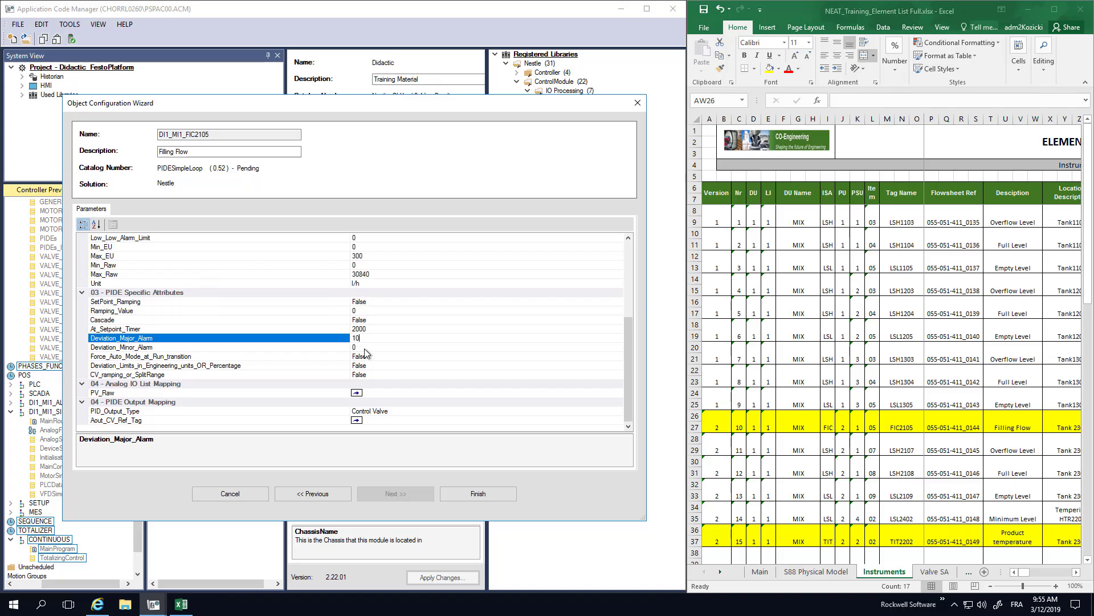
left_click(365, 350)
double_click(364, 349)
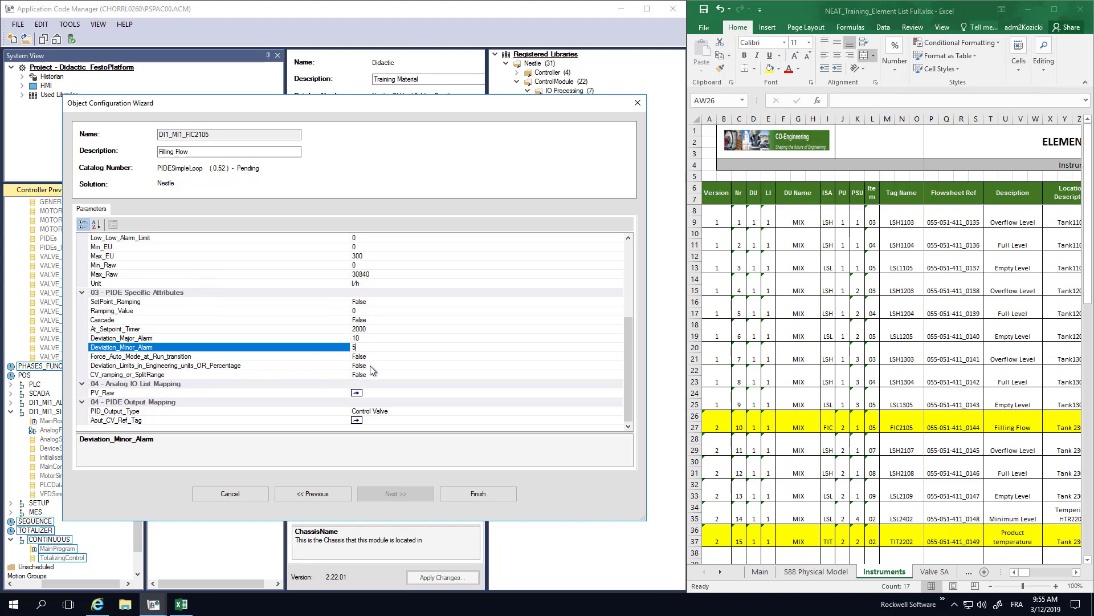
- Set the loop's Deviation_Limits_in_Engineering_units_OR_Percentage attribute to True
left_click(562, 367)
left_click(618, 365)
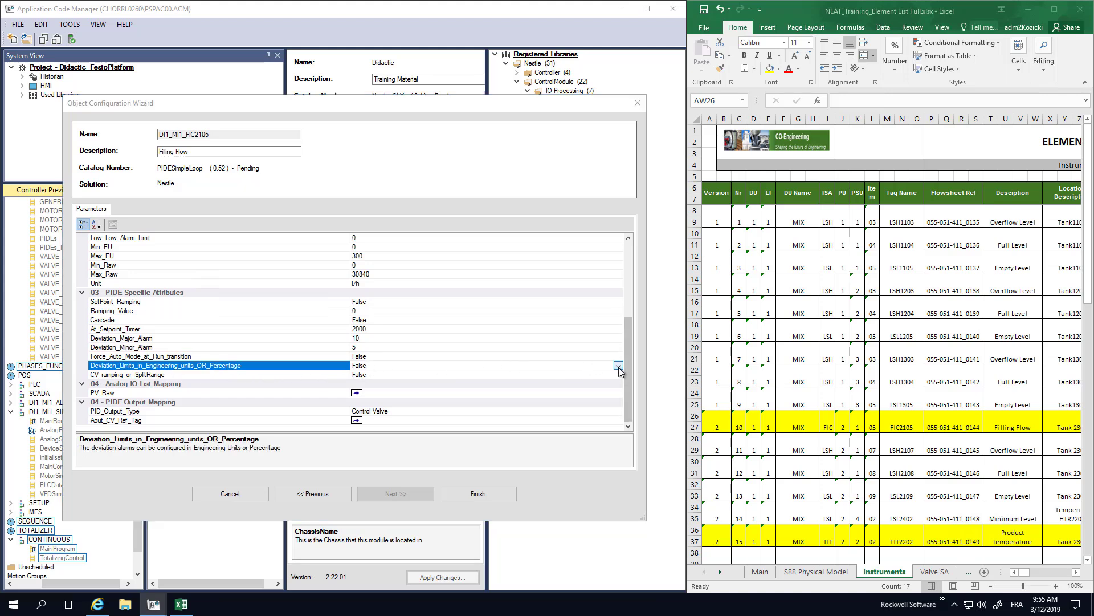
left_click(363, 377)
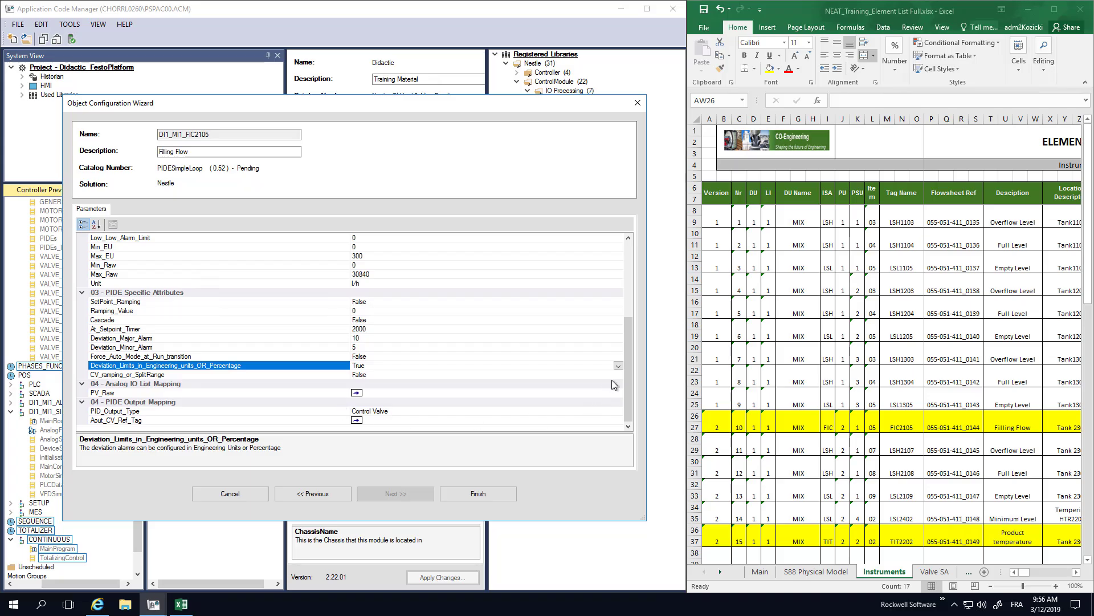
- Set the PID_Output_Type in the loop's PIDE output mapping to VFD
left_click(411, 410)
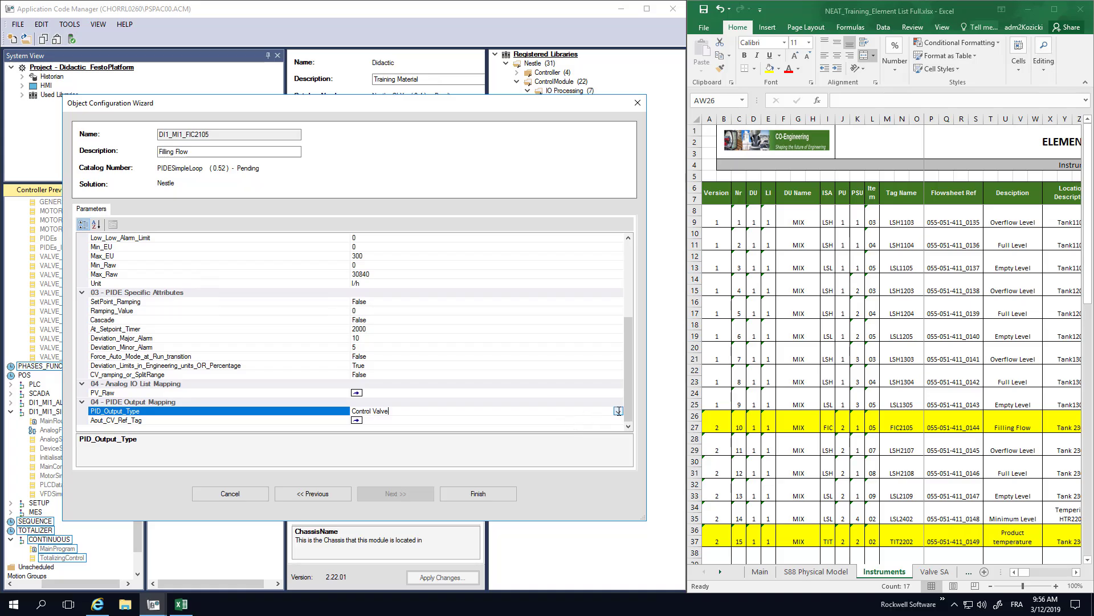
left_click(618, 411)
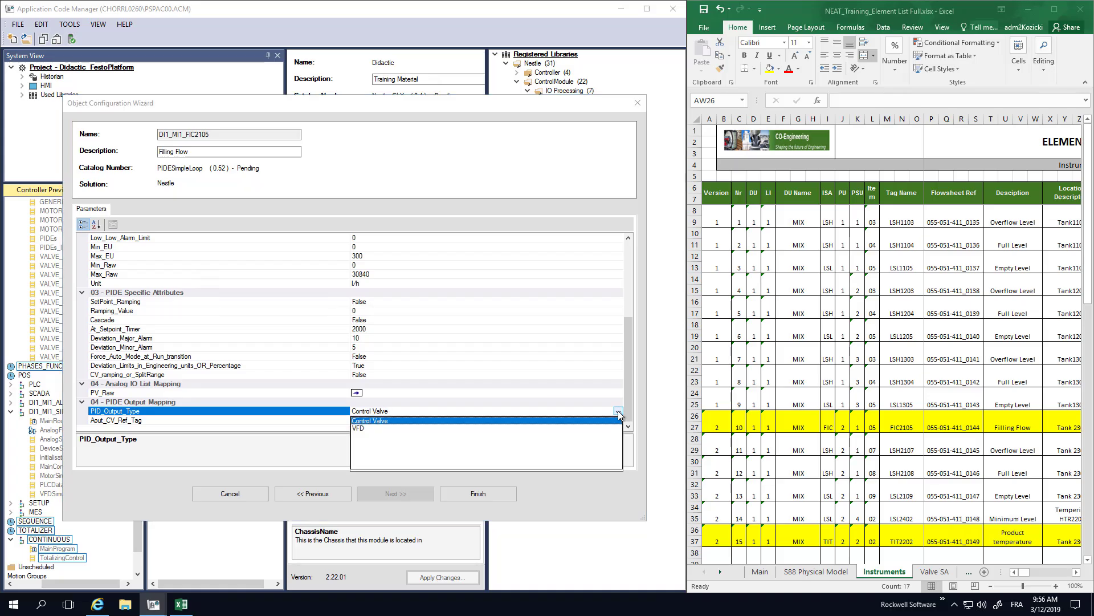
left_click(361, 428)
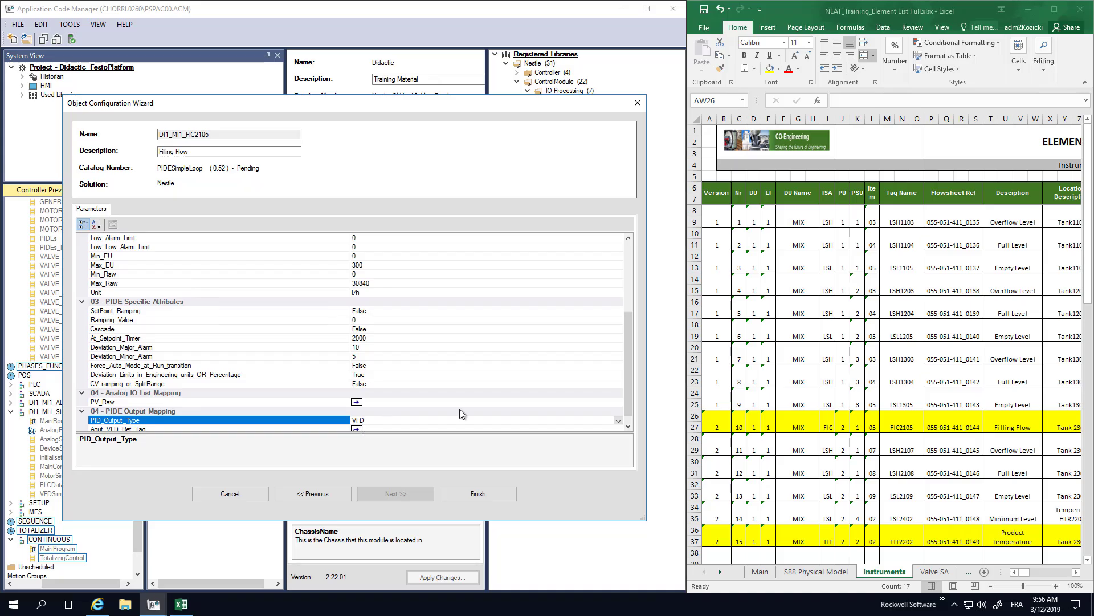
- Look at the available references for Aout_VFD_Ref_Tag without assigning one, and finish creating the FIC2105 loop
left_click_drag(627, 388, 631, 408)
left_click(413, 420)
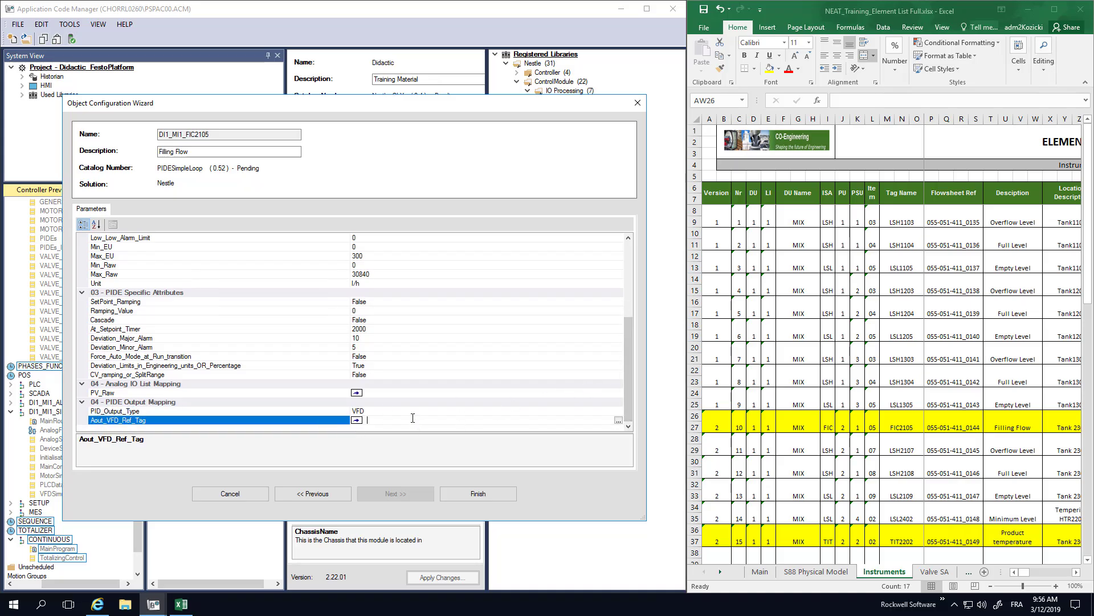
left_click(618, 420)
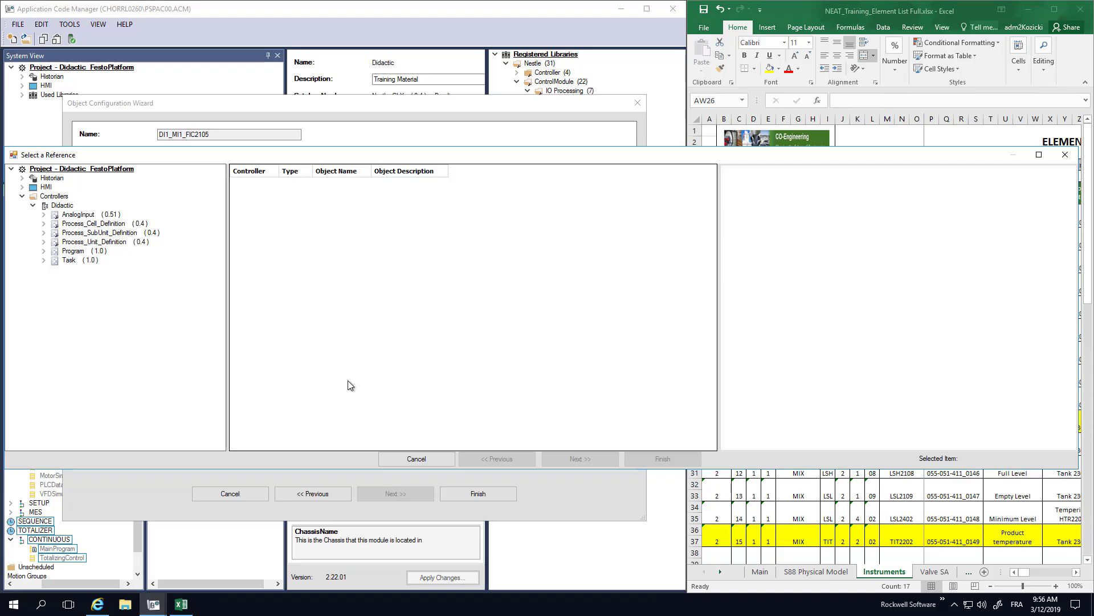
left_click(406, 454)
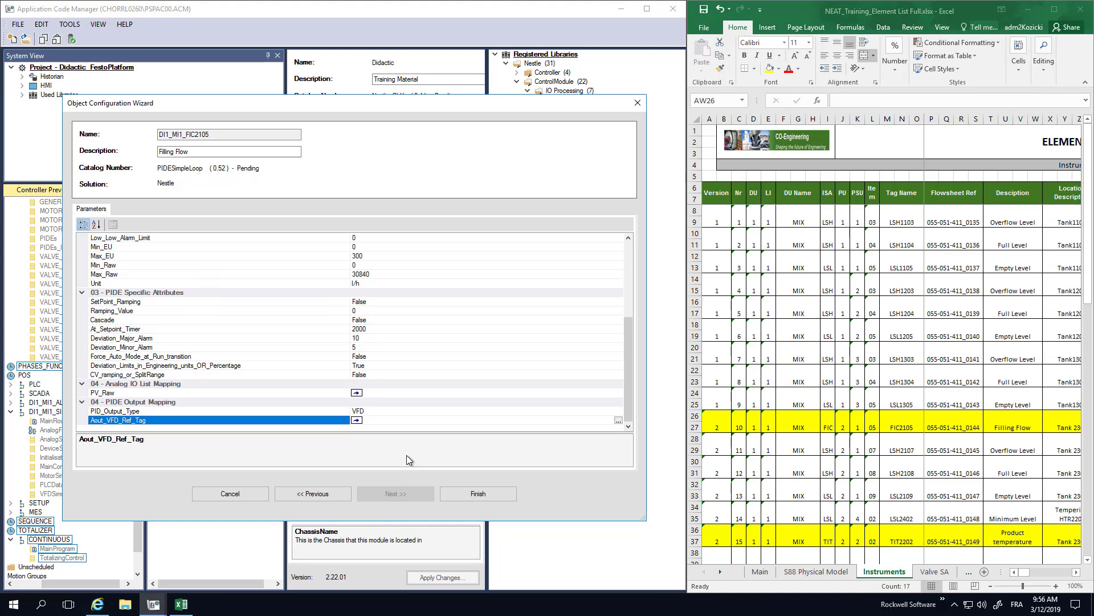
left_click(487, 497)
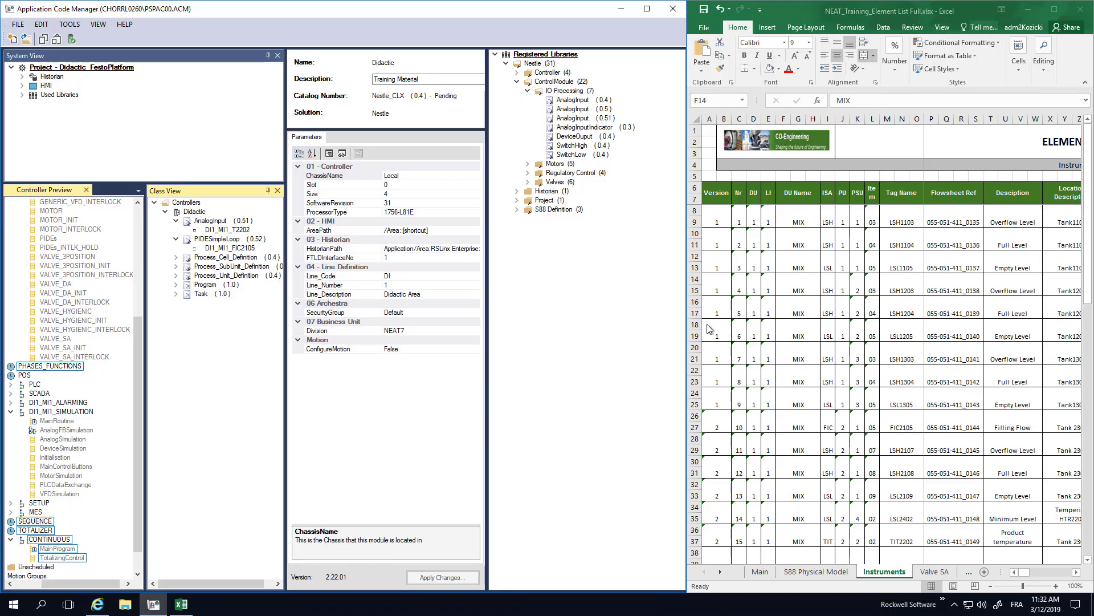
- Switch to Excel and fill the LSL1105 and LSH1203 instrument rows (rows 12 to 15) with yellow
left_click(693, 256)
left_click_drag(693, 256, 696, 266)
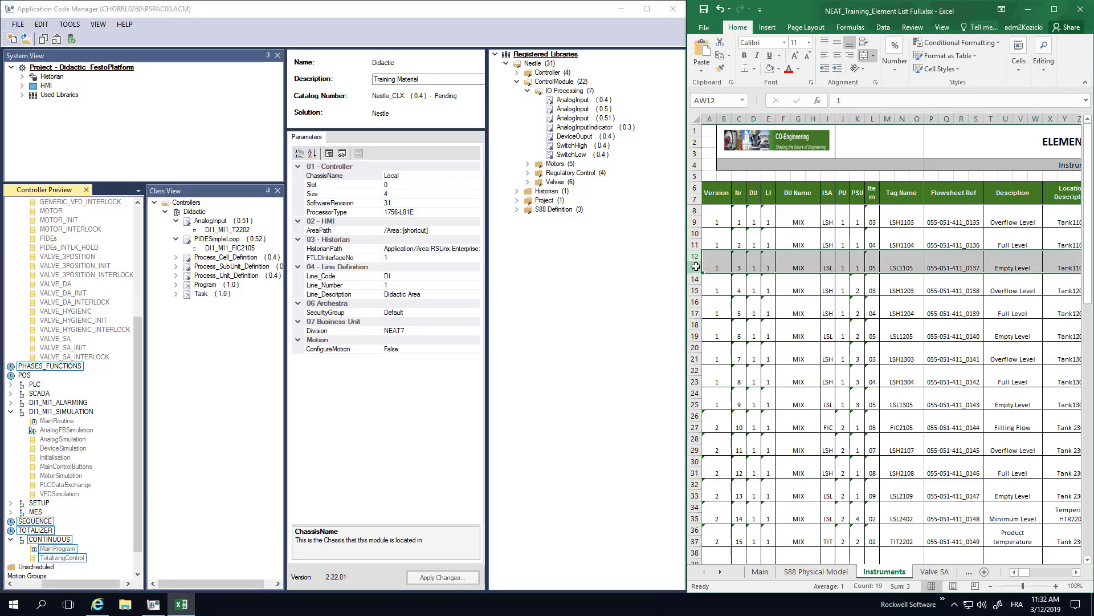
left_click(779, 68)
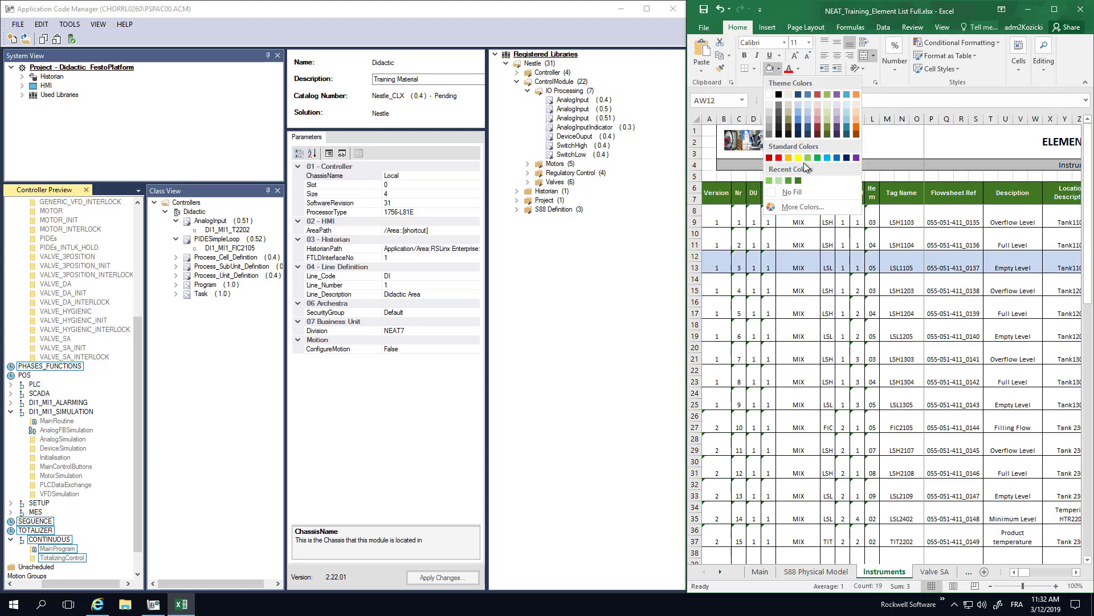
left_click(798, 157)
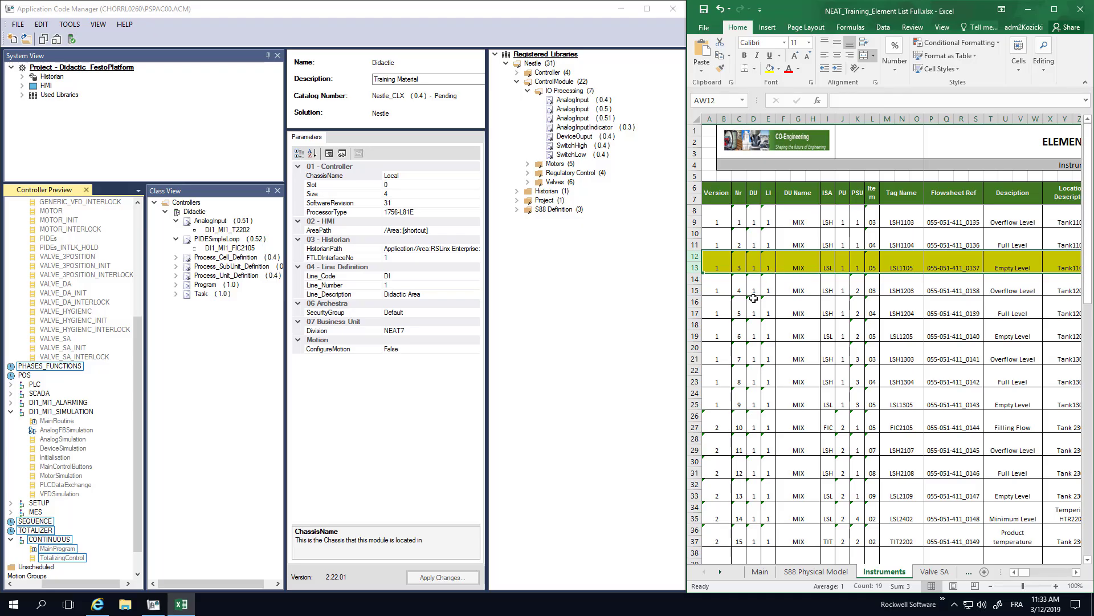
left_click_drag(695, 279, 697, 292)
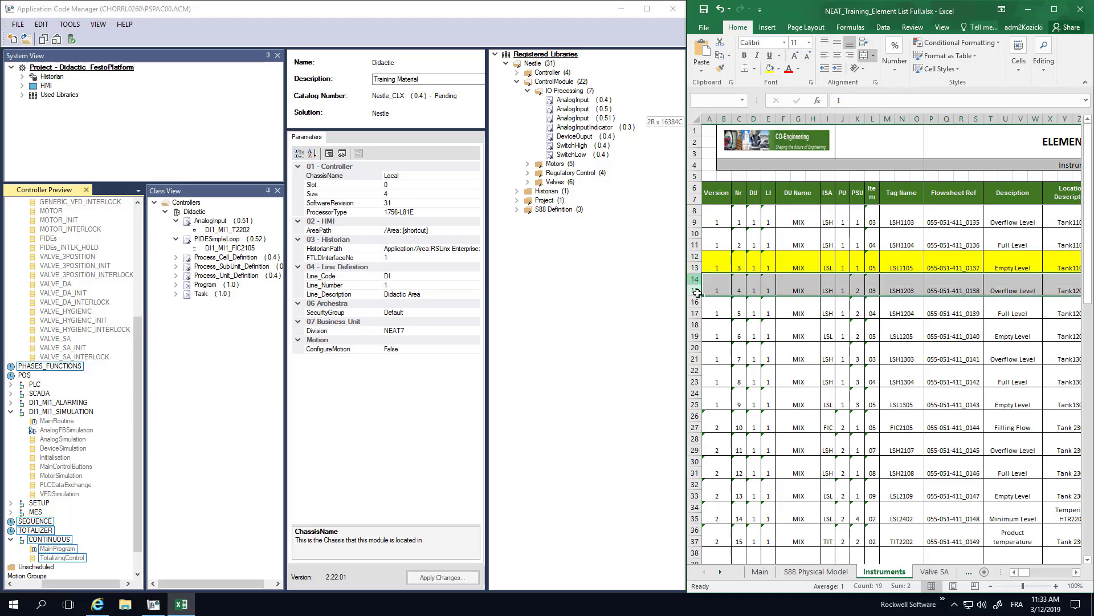
left_click(770, 69)
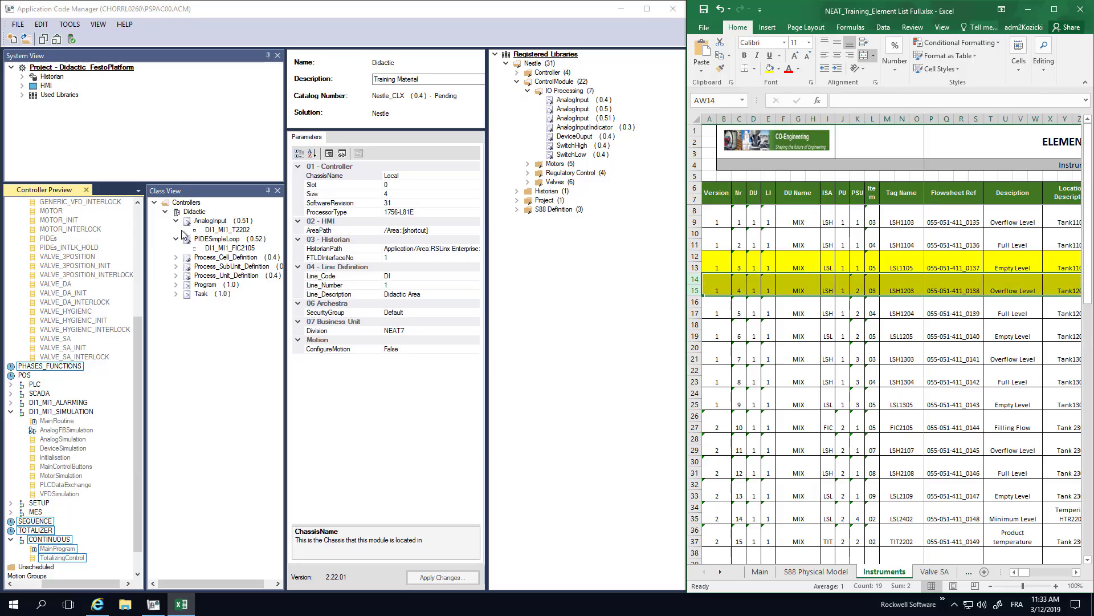
- Switch to Application Code Manager and add a new SwitchLow (0.4) object from the IO Processing library to the Didactic controller
left_click(188, 212)
right_click(186, 212)
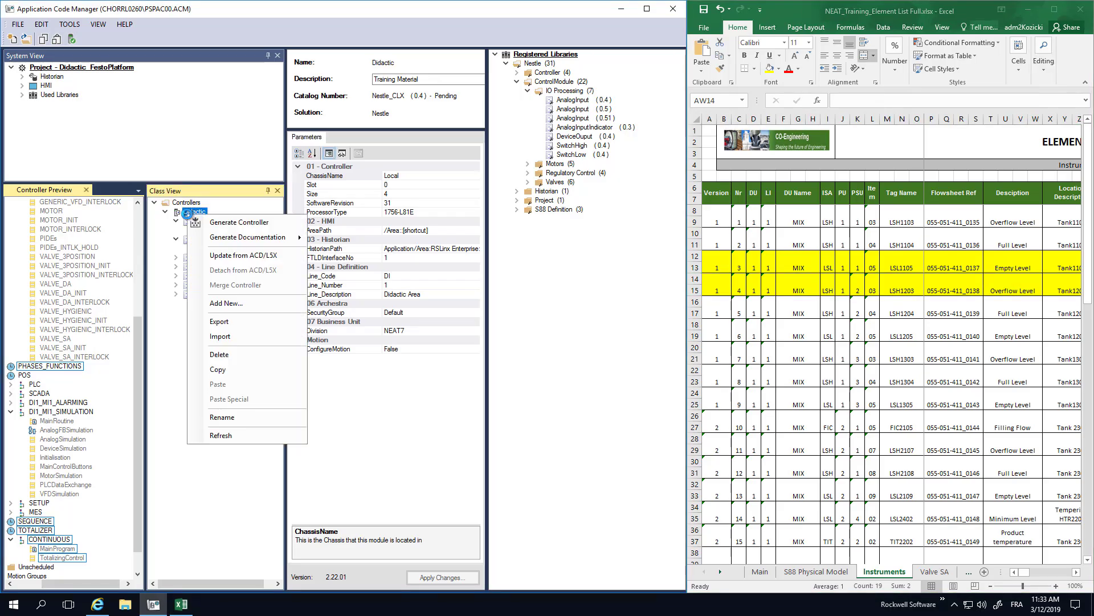
left_click(230, 309)
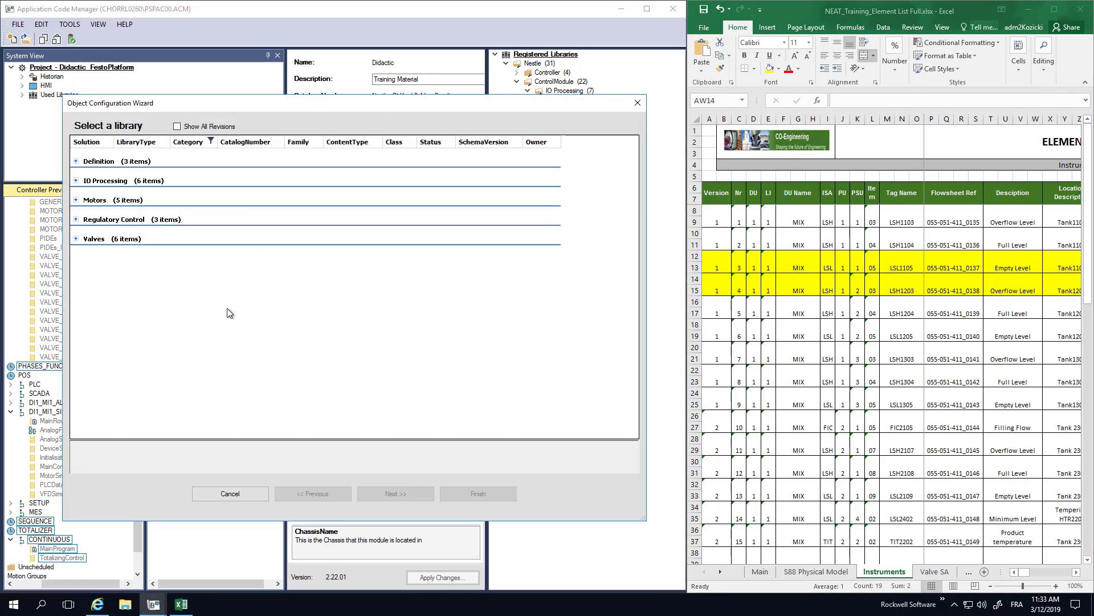
left_click(76, 181)
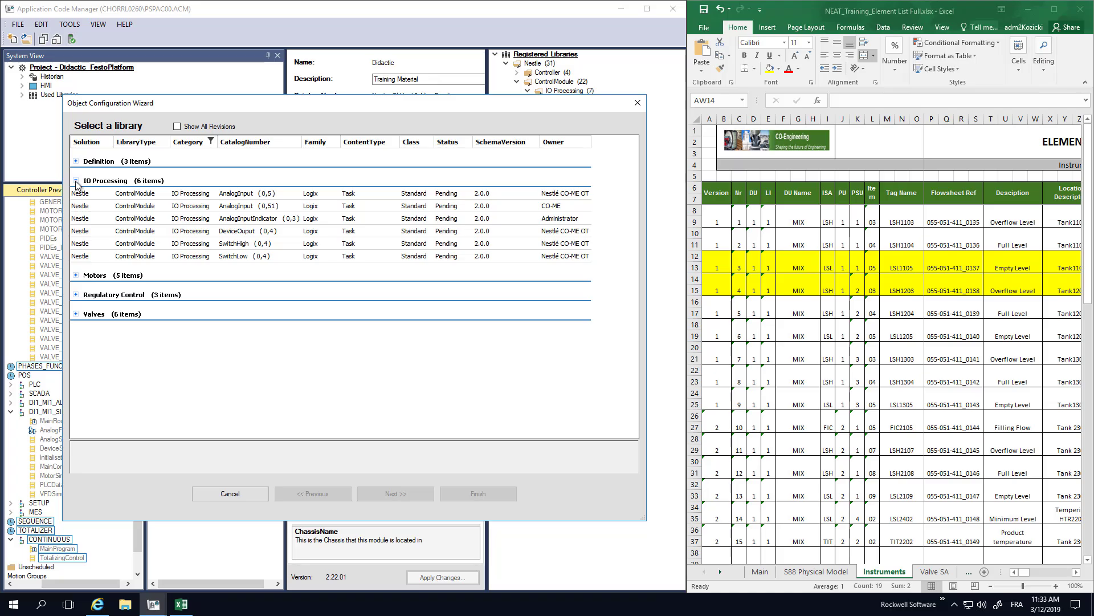
left_click(243, 257)
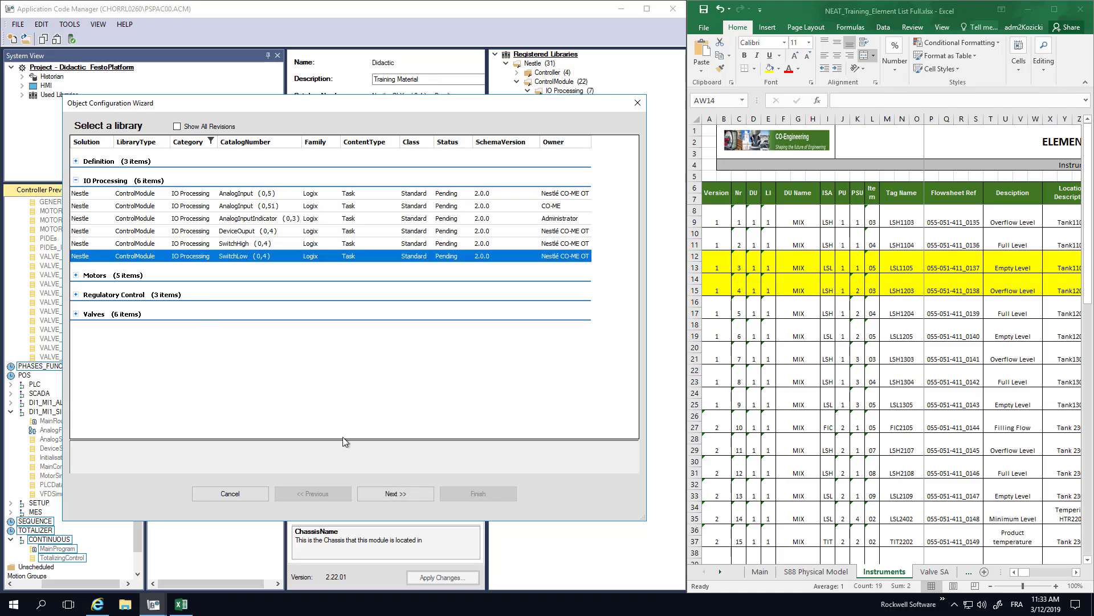
left_click(395, 494)
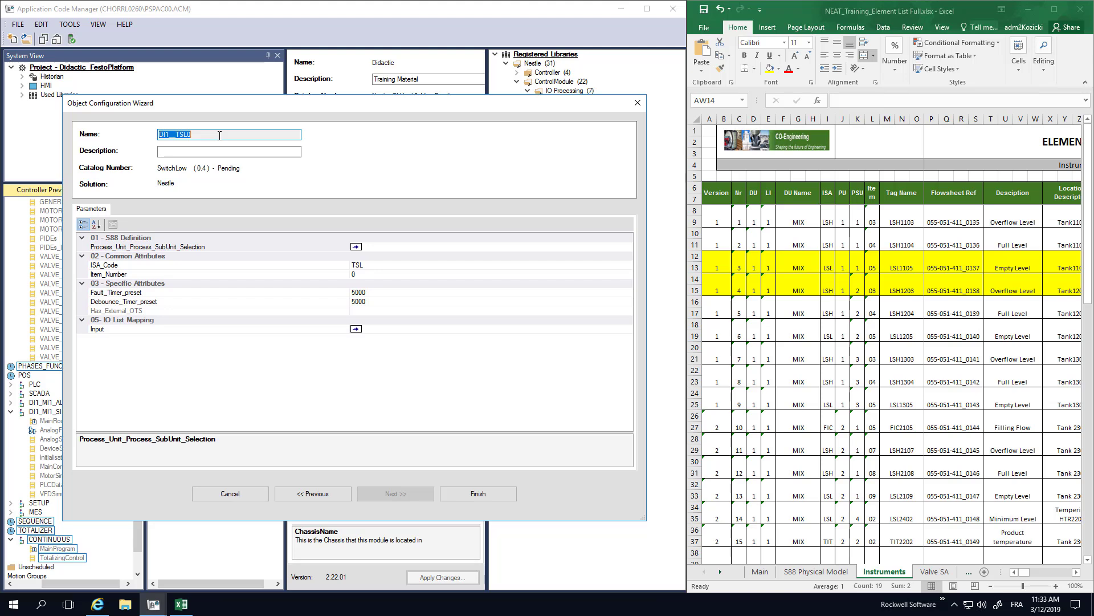
- Enter "Empty Level" as the description of the new SwitchLow object
left_click(211, 150)
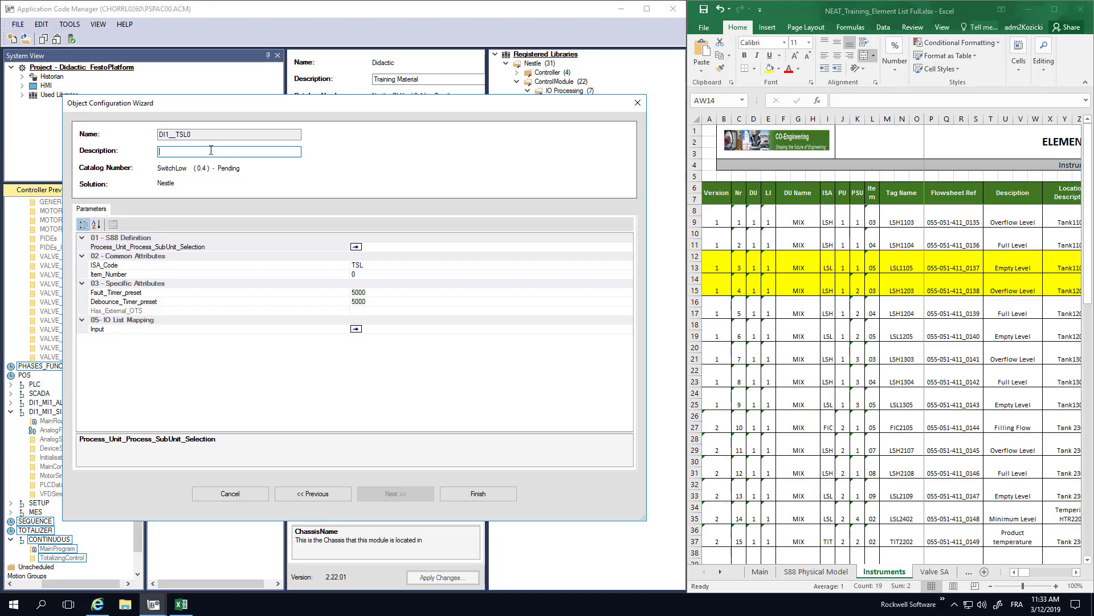
type("Em")
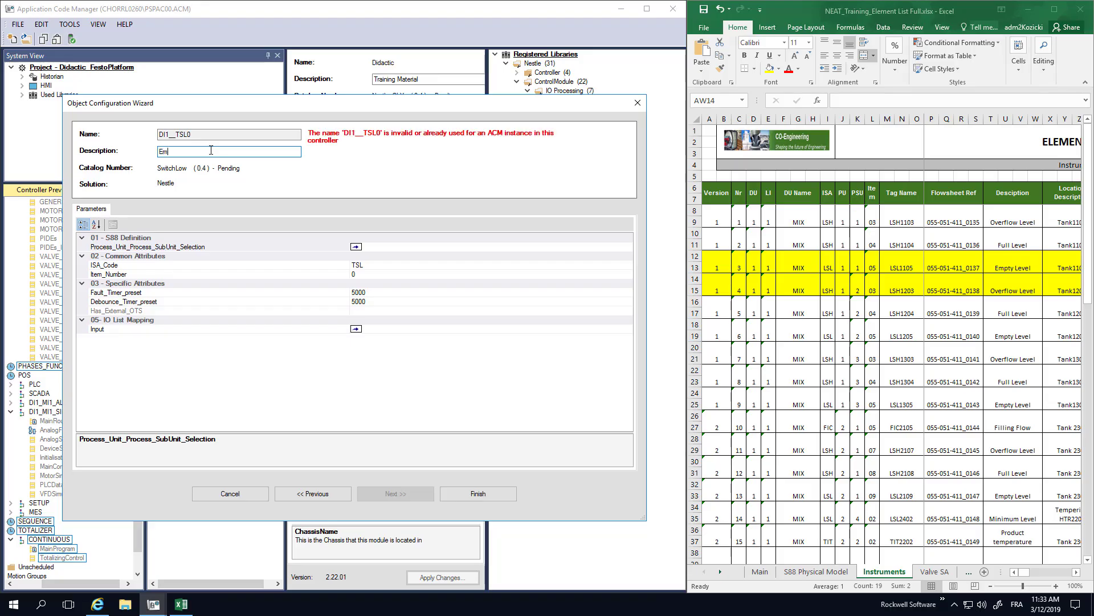
type("vel")
- Assign DI1_MI1_RawMatStorage1_Liquid1 as the switch's process unit and subunit reference
left_click(382, 247)
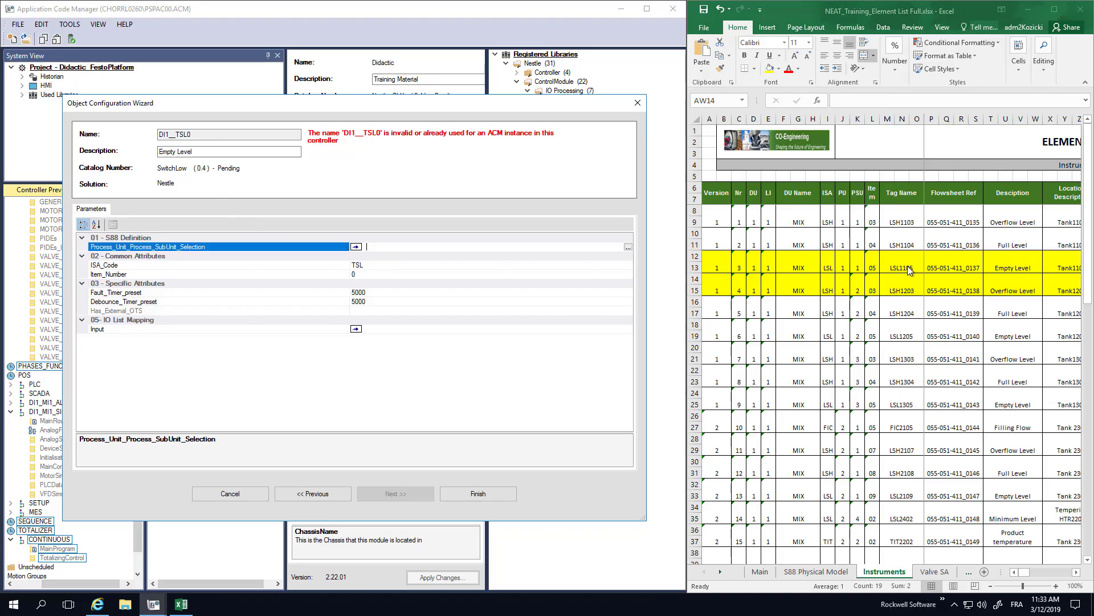
left_click(628, 246)
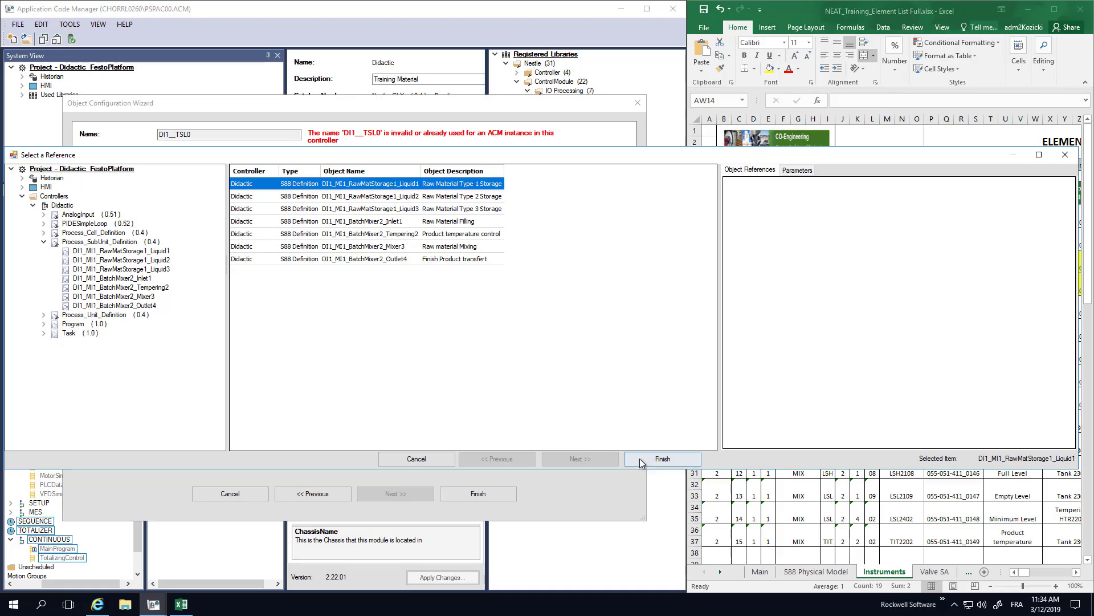
left_click(663, 458)
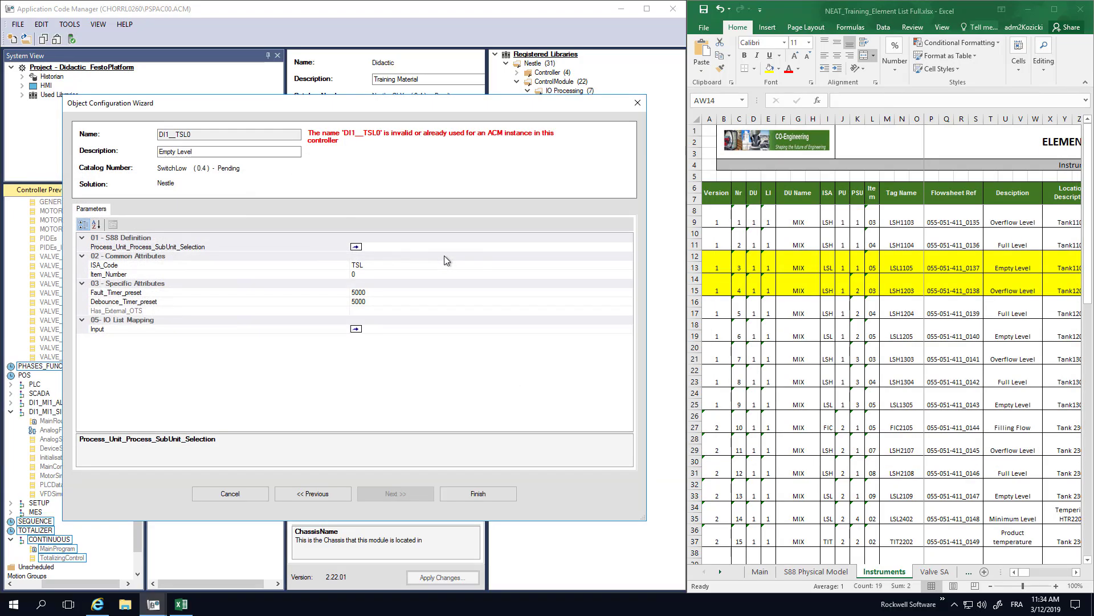
- Set the switch's ISA_Code to LSL
left_click(387, 266)
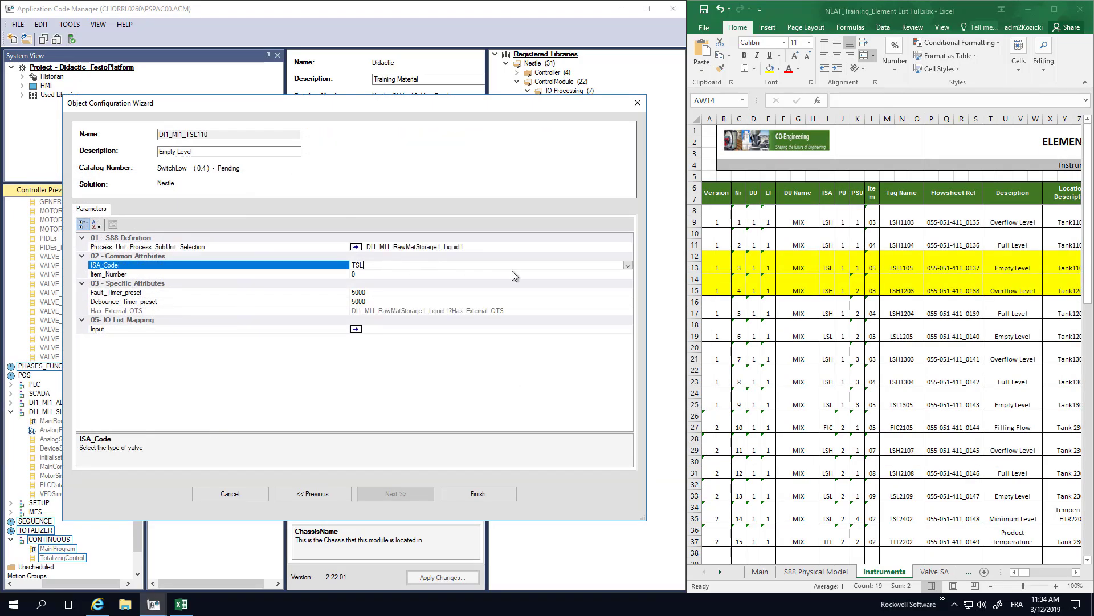
left_click(627, 266)
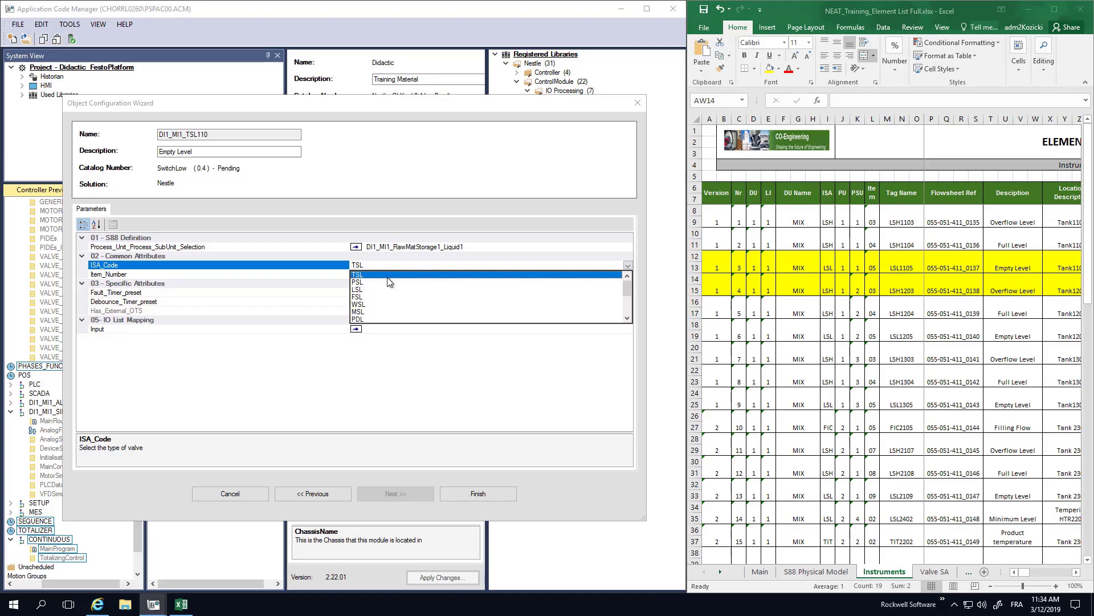
left_click(360, 289)
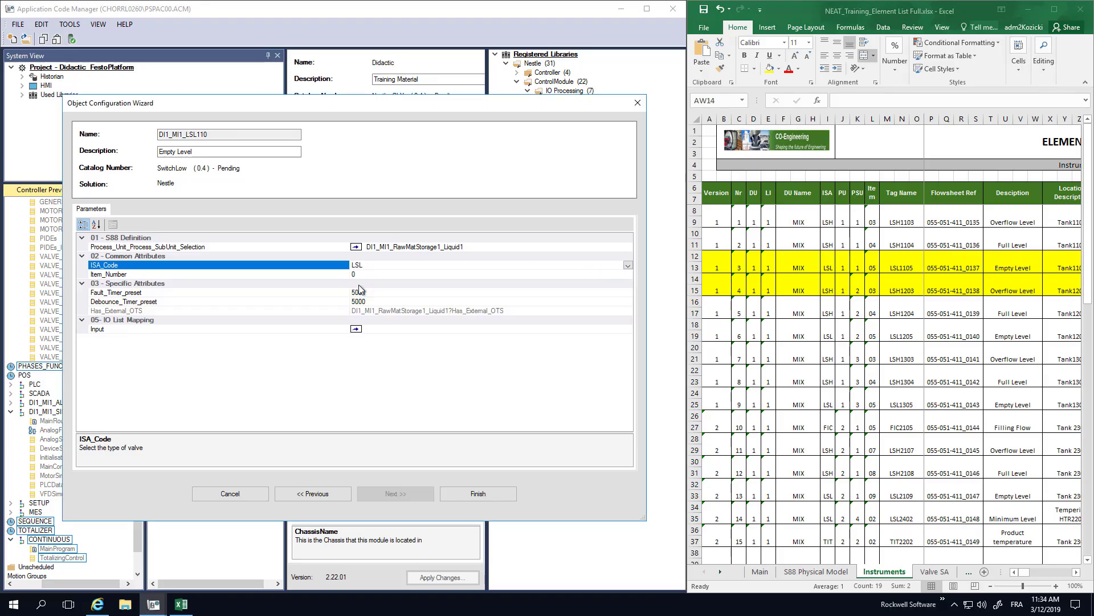
- Set the switch's Item_Number to 05, keep the default timer presets, and finish creating the object
left_click(362, 274)
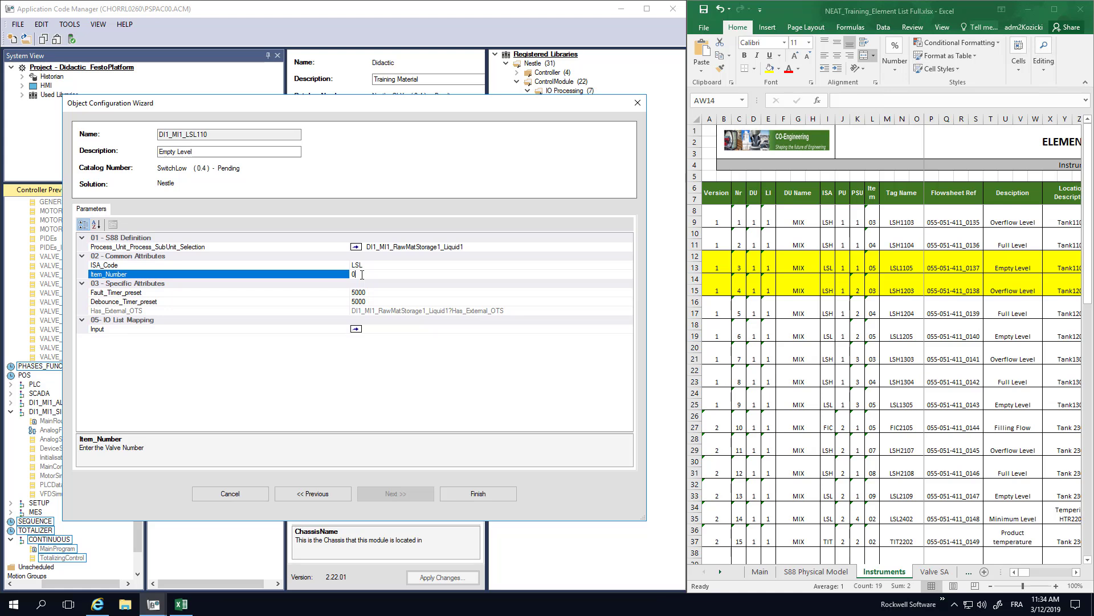
type("5")
left_click(375, 301)
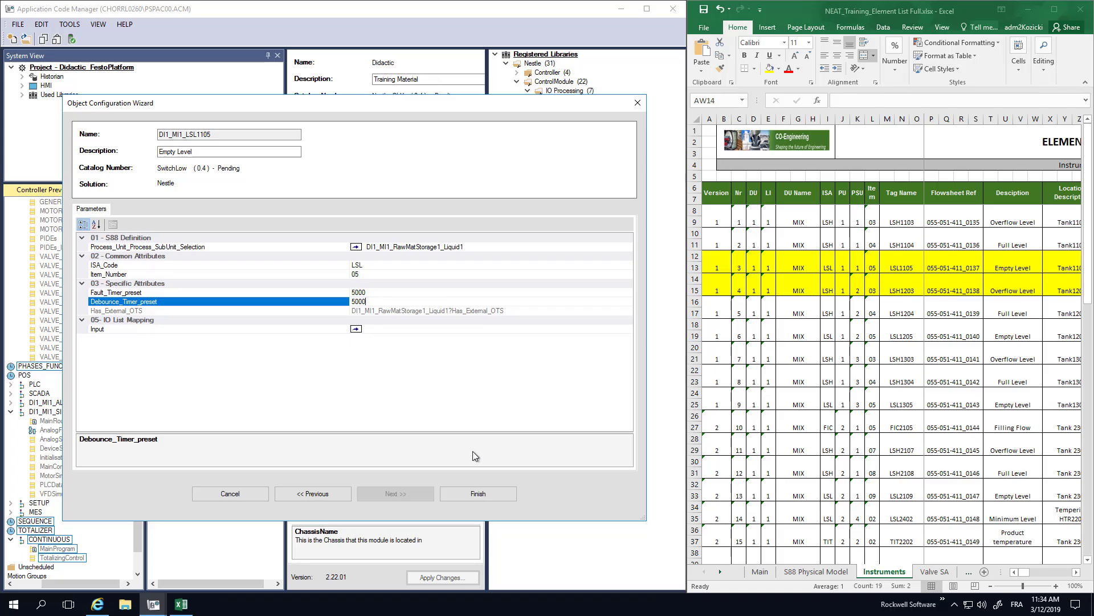
left_click(484, 493)
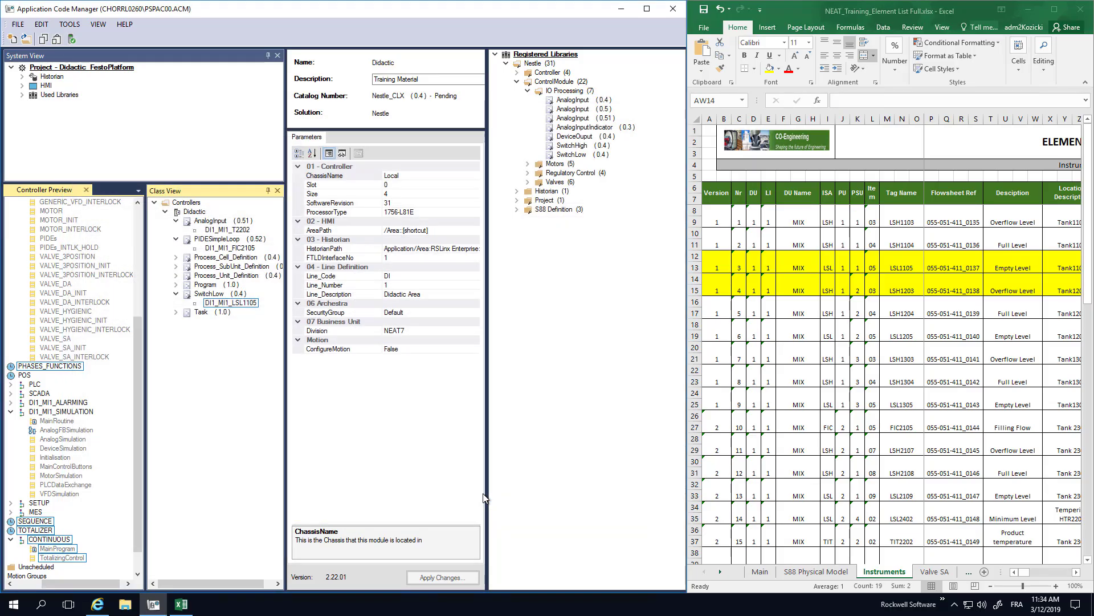
- Start adding a new object to the Didactic controller from the SwitchHigh (0.4) library in the IO Processing category
right_click(194, 212)
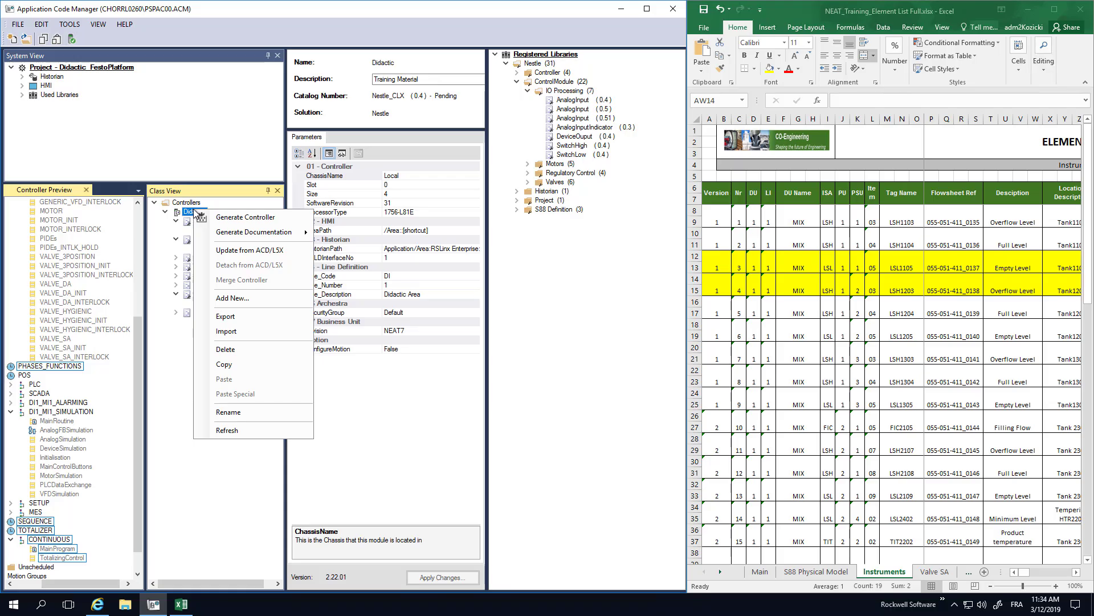
left_click(241, 298)
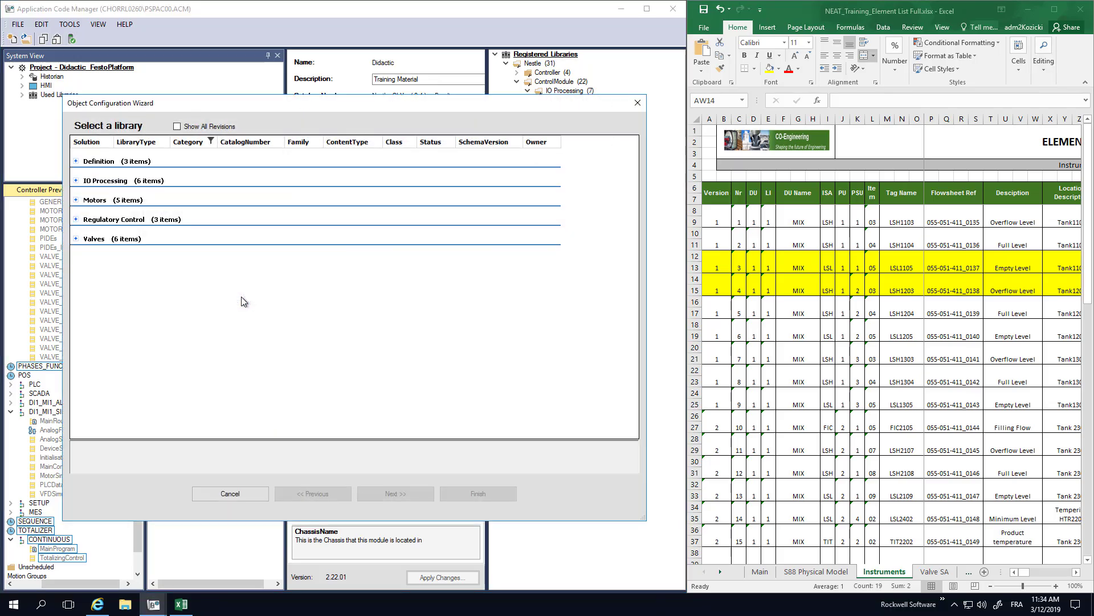
left_click(76, 181)
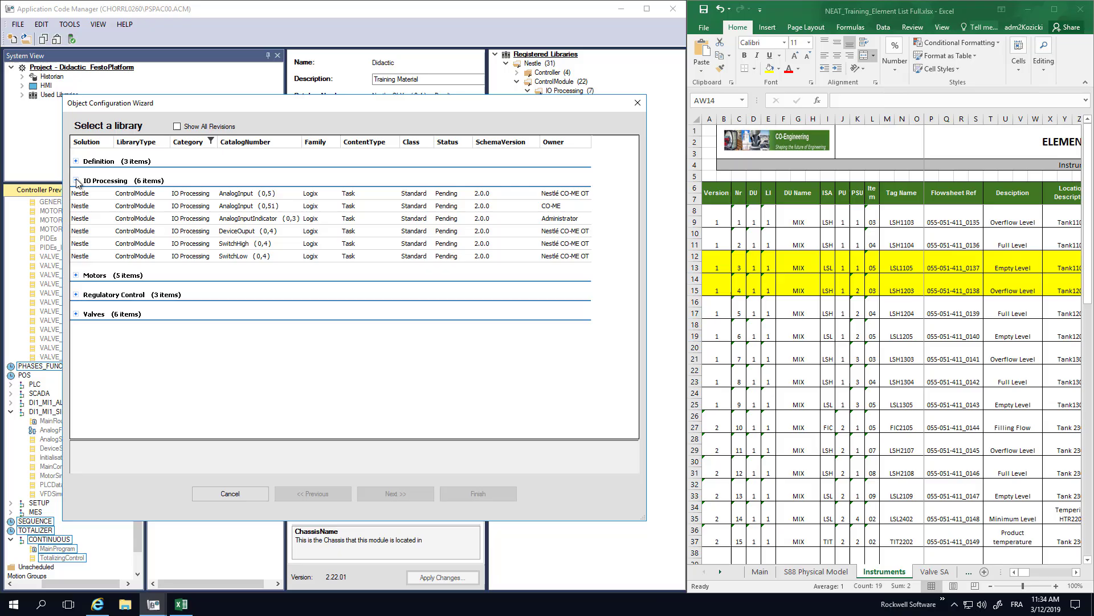
left_click(221, 248)
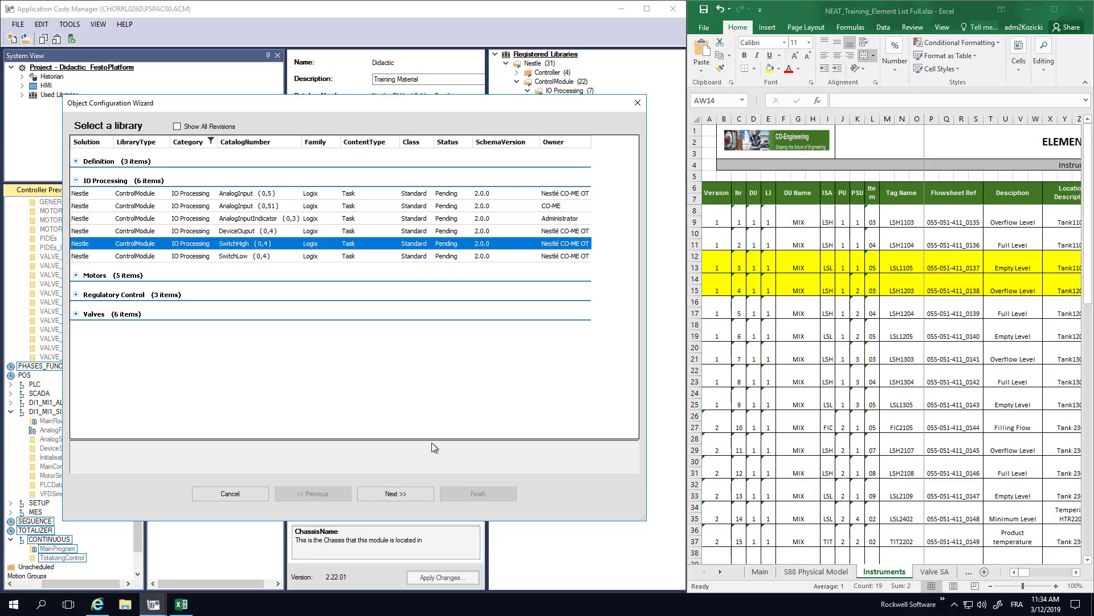
left_click(403, 495)
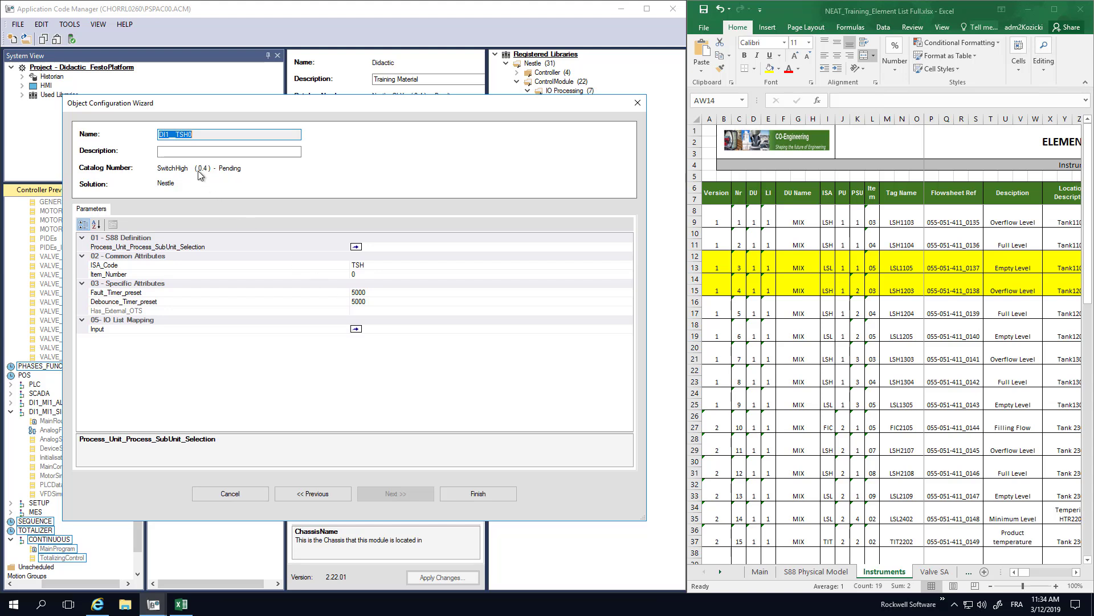
- Enter "Overflow Level" as the description of the new SwitchHigh object
left_click(182, 152)
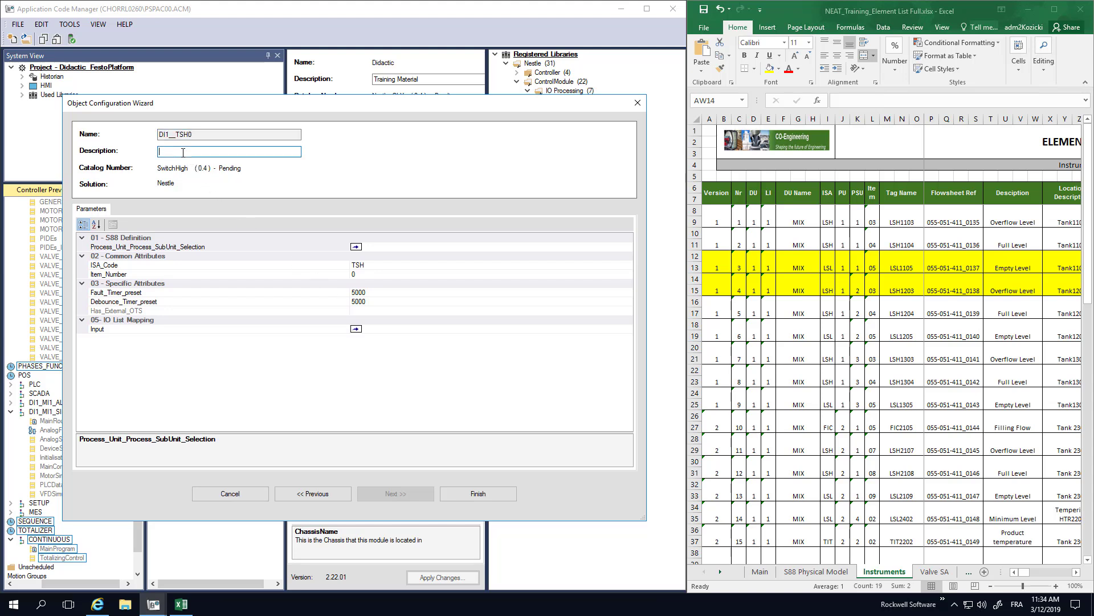
type("overflo")
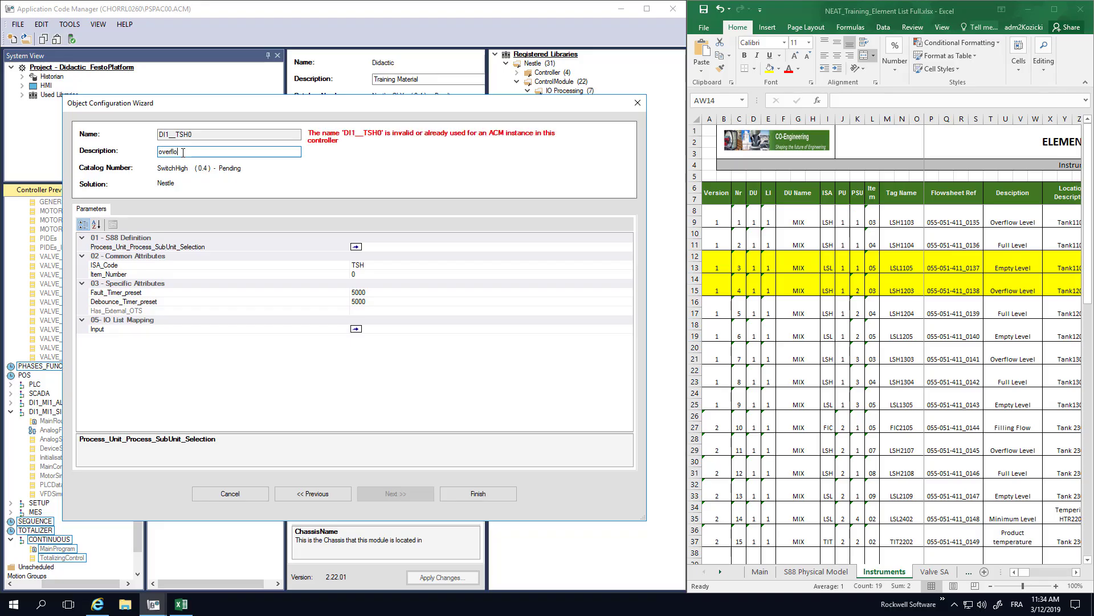
type("w Level")
key("Home")
key("Delete")
type("O")
- Assign DI1_MI1_RawMatStorage1_Liquid2 as the high switch's process unit and subunit reference
left_click(376, 246)
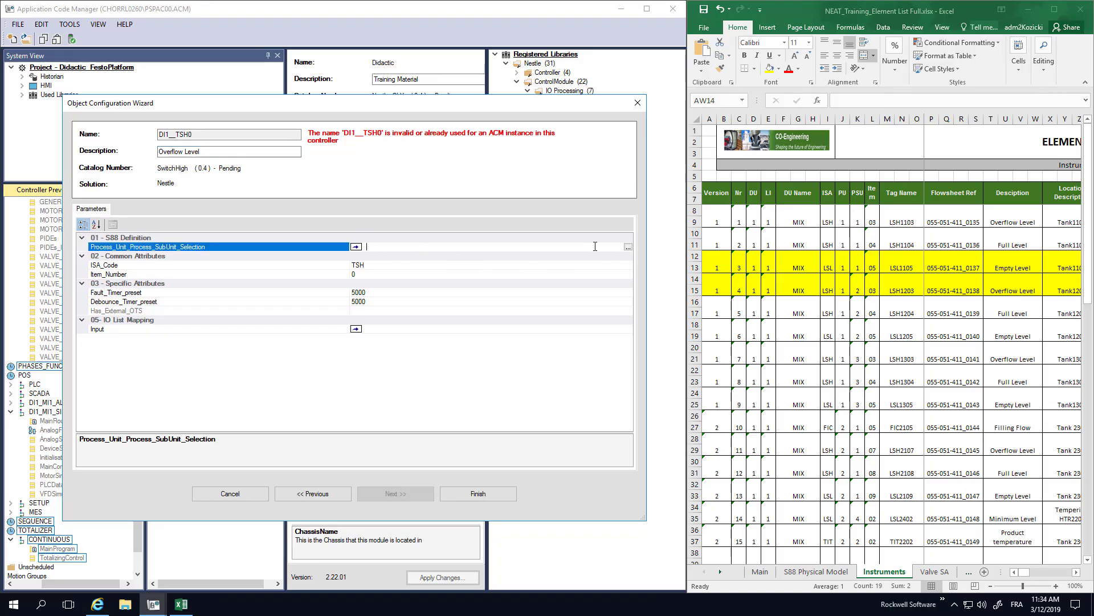
left_click(629, 247)
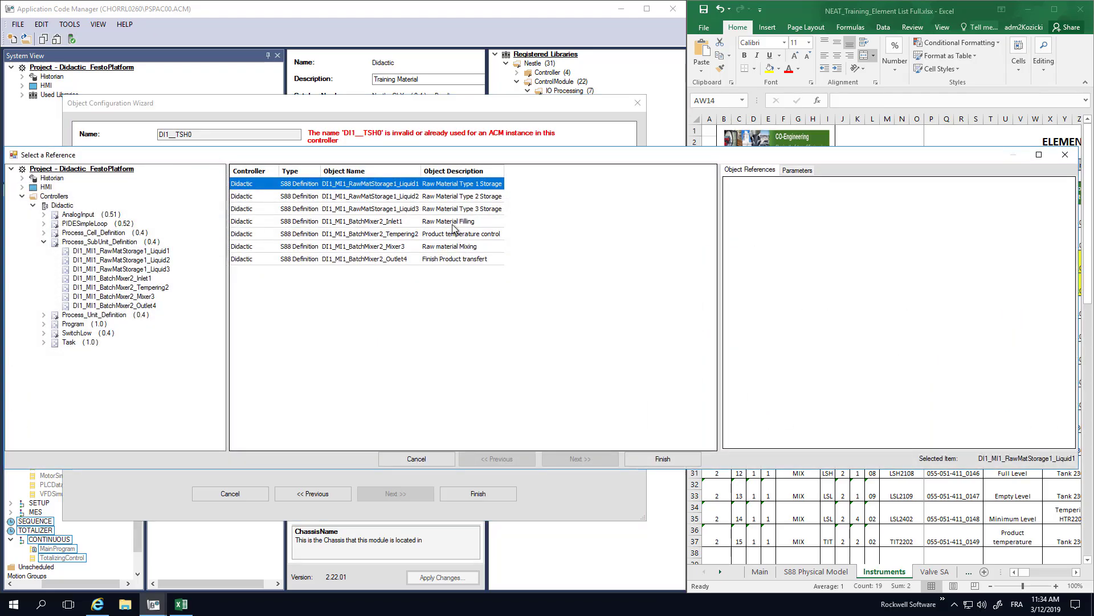
left_click(404, 197)
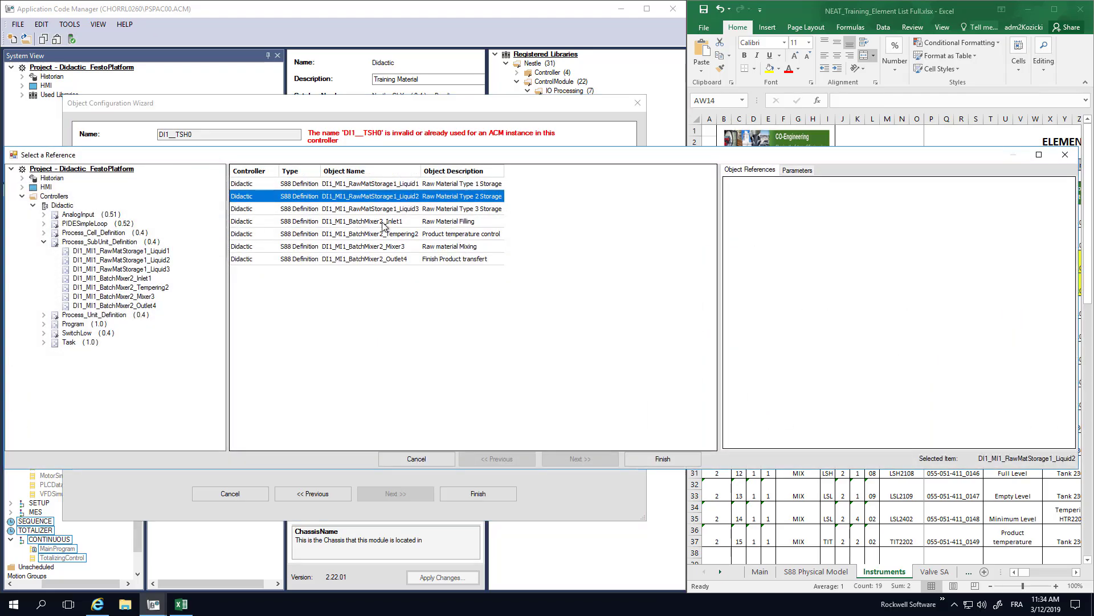
left_click(663, 459)
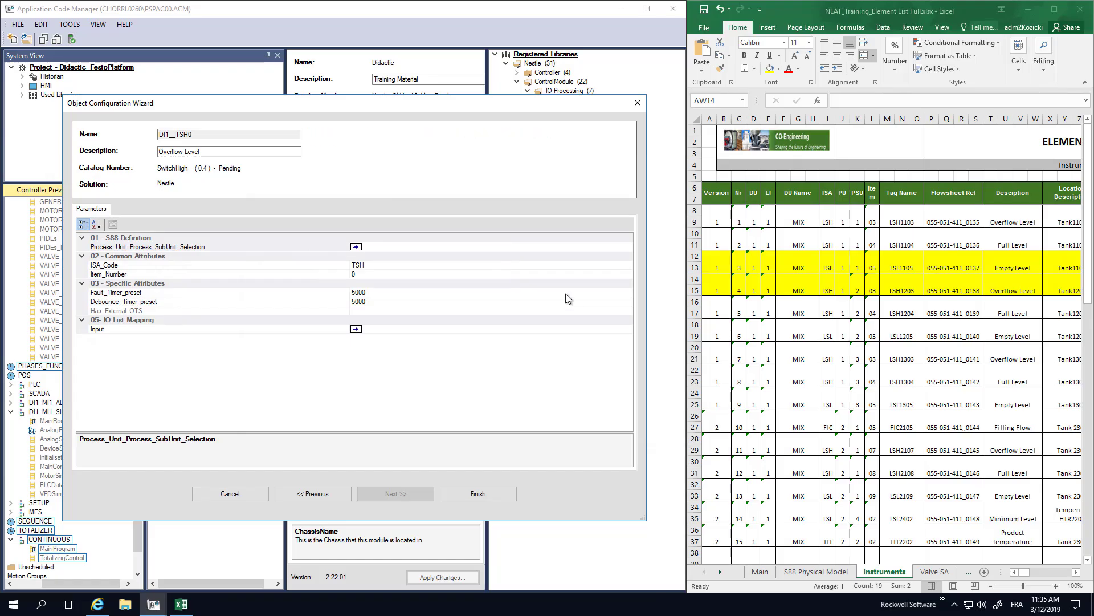
- Set the high switch's ISA_Code to LSH and open its Item_Number for editing
left_click(370, 267)
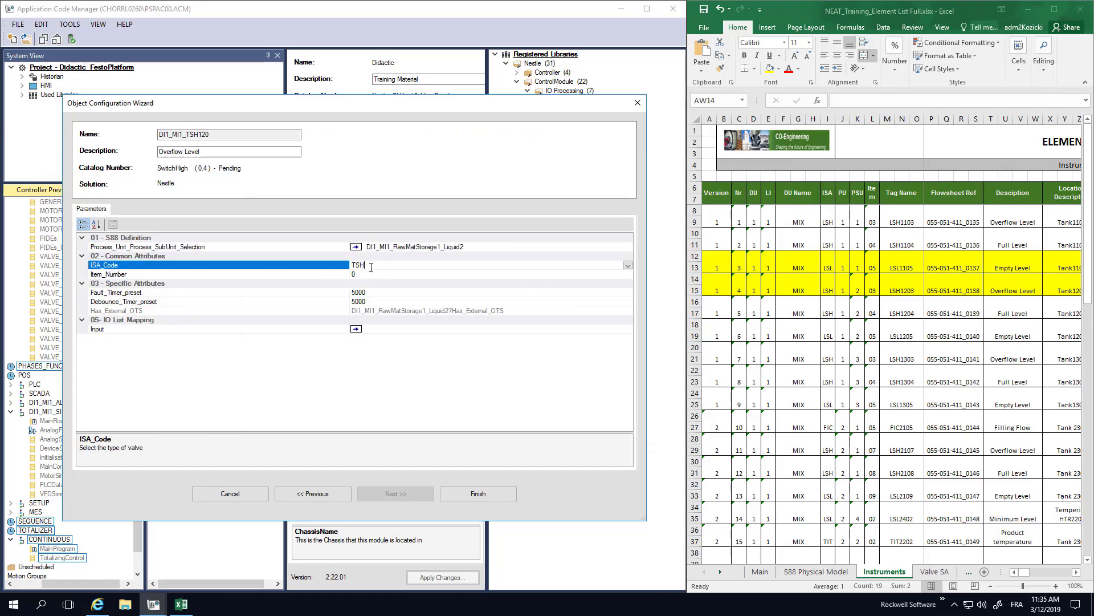
left_click(627, 264)
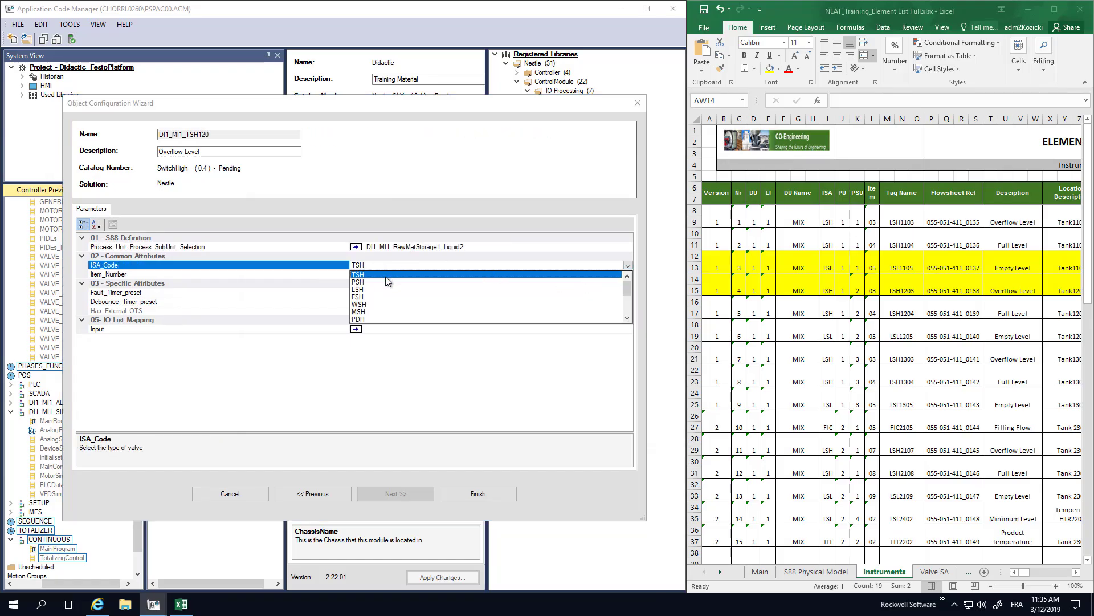
left_click(363, 290)
left_click(360, 276)
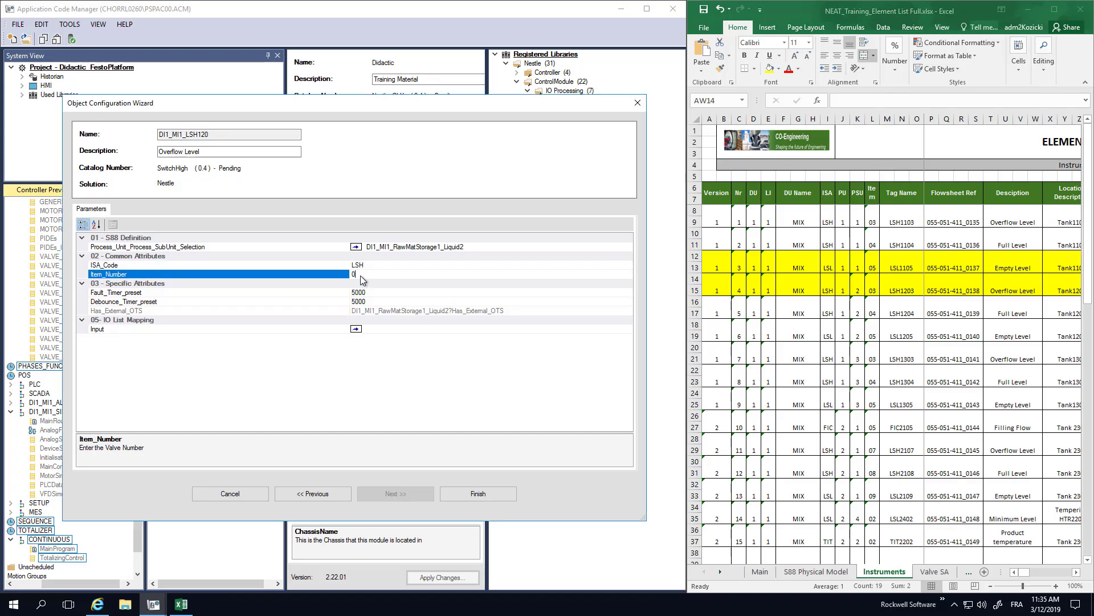